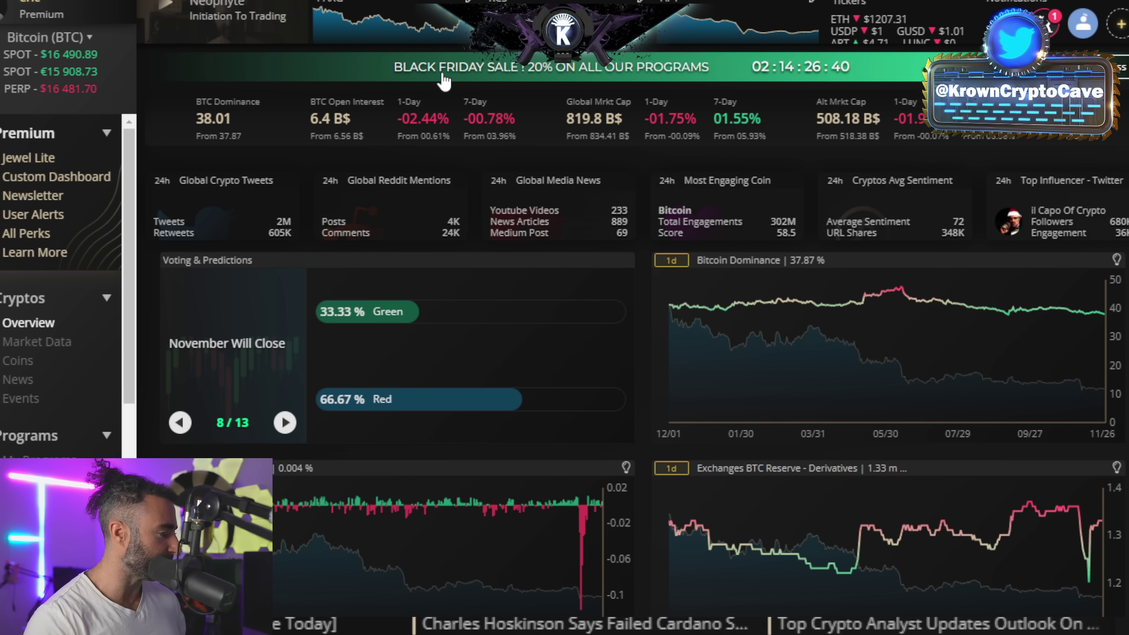
Step: Open the Black Friday sale offer from the dashboard banner and look through the discounted programs
left_click(471, 81)
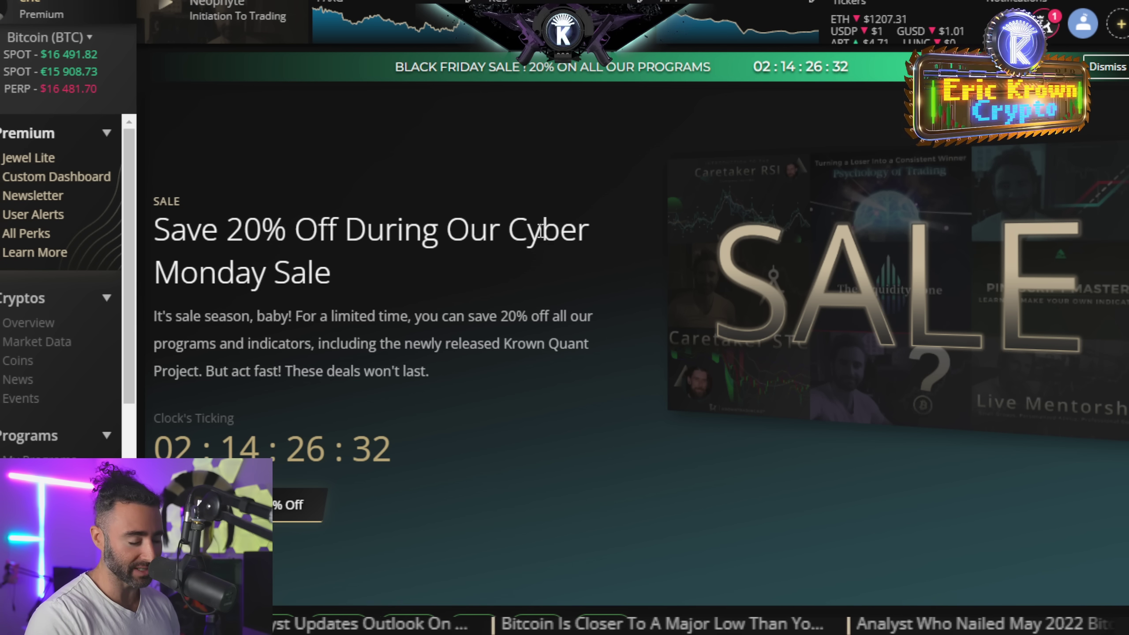
scroll(540, 231, "down", 10)
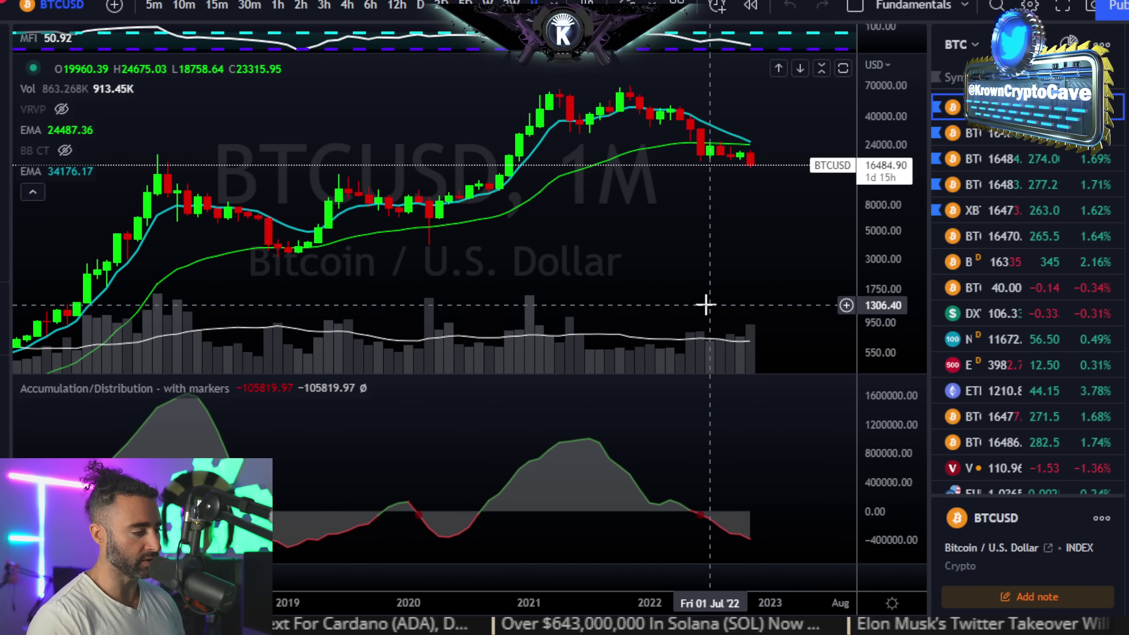
Step: Maximize the Accumulation/Distribution pane on the monthly BTCUSD chart, examine its earlier cycles, and restore the full layout
double_click(700, 437)
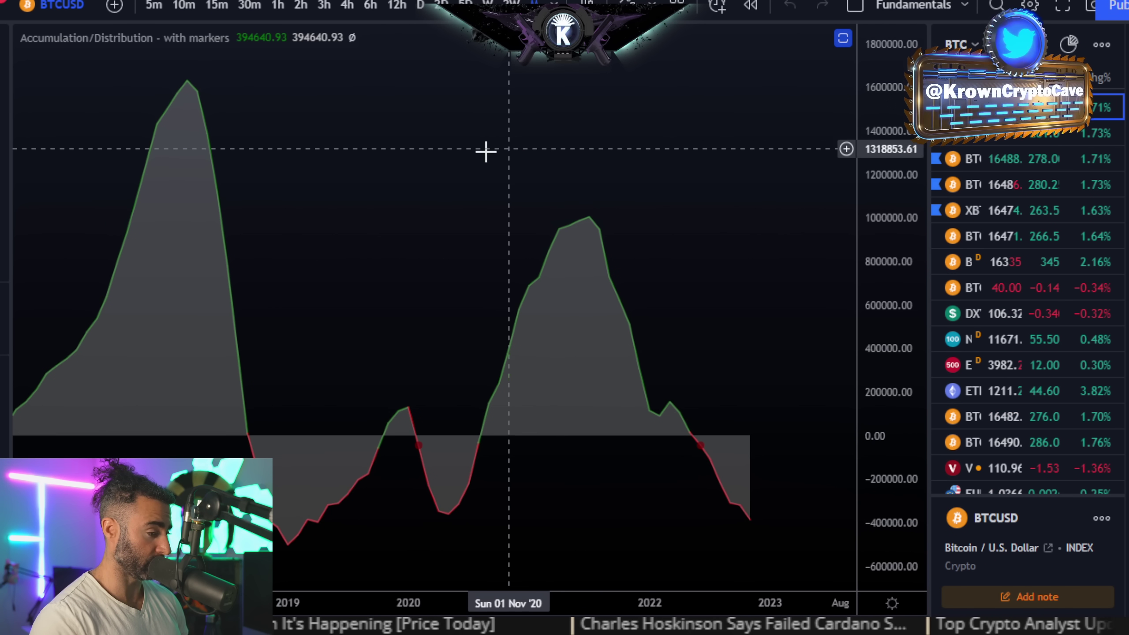
scroll(435, 200, "down", 2)
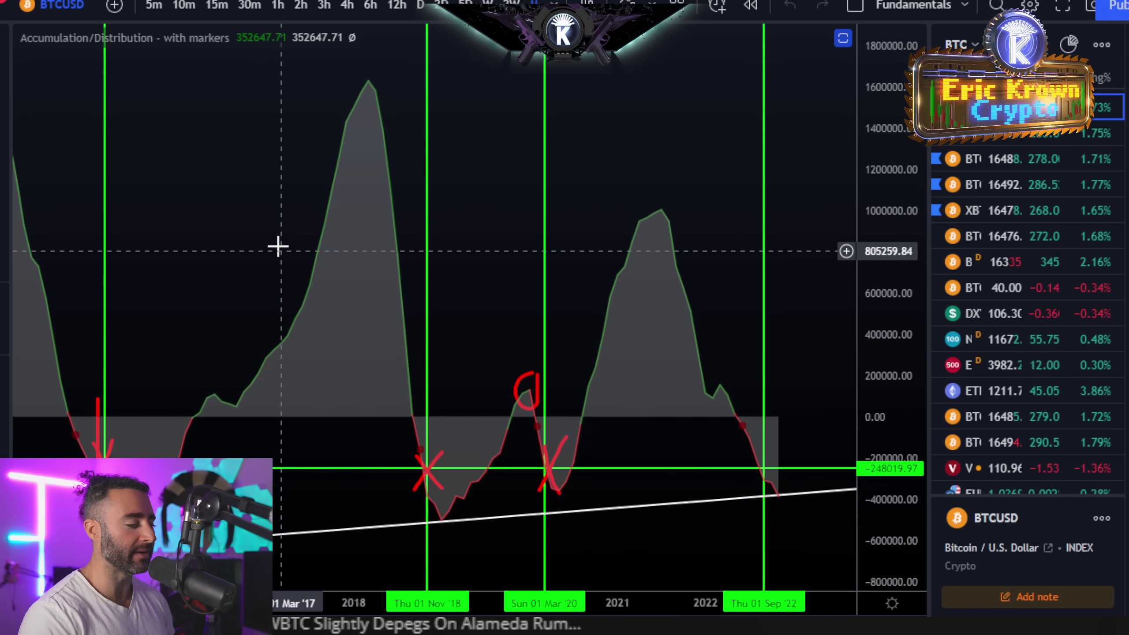
double_click(274, 237)
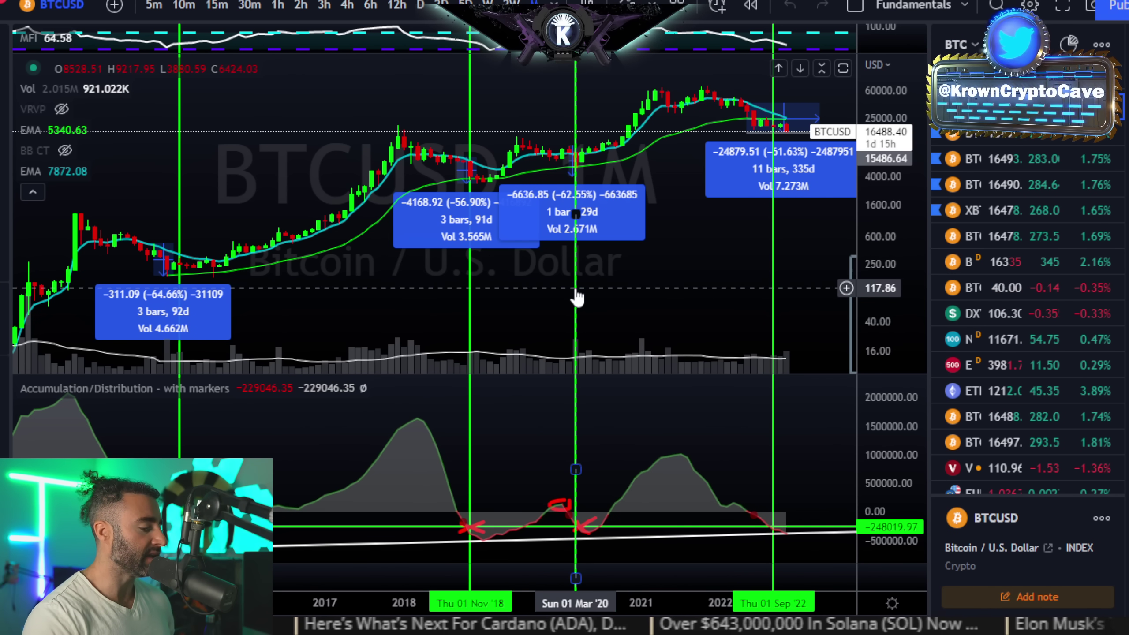
Step: Examine the full Accumulation/Distribution history in a maximized pane and compare its marked crossings with the price corrections above
double_click(680, 405)
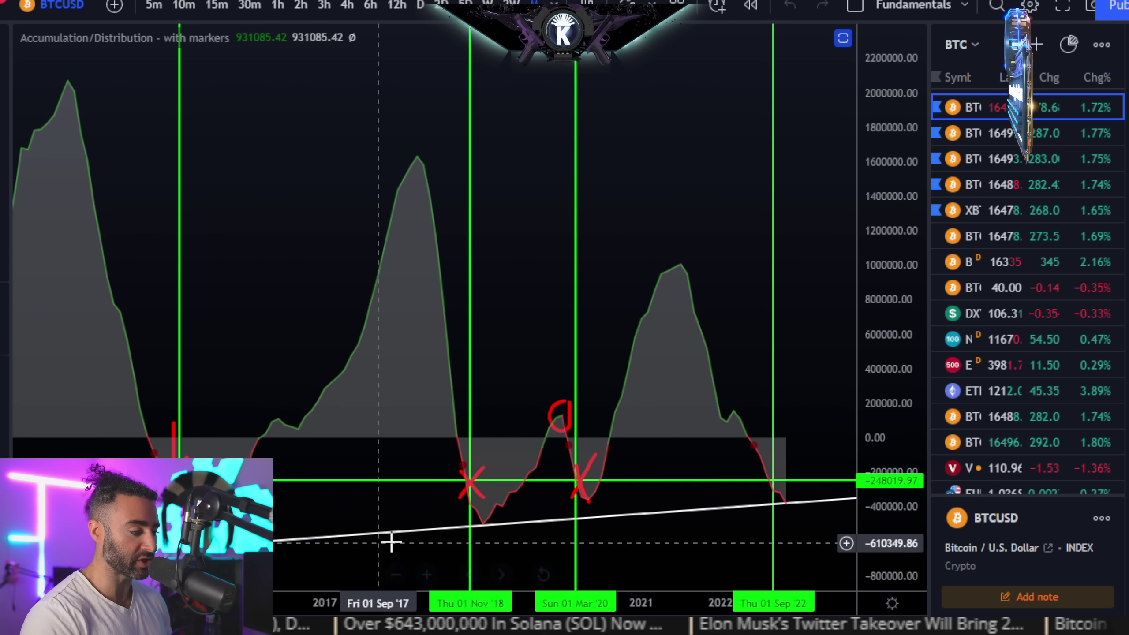
scroll(516, 529, "down", 3)
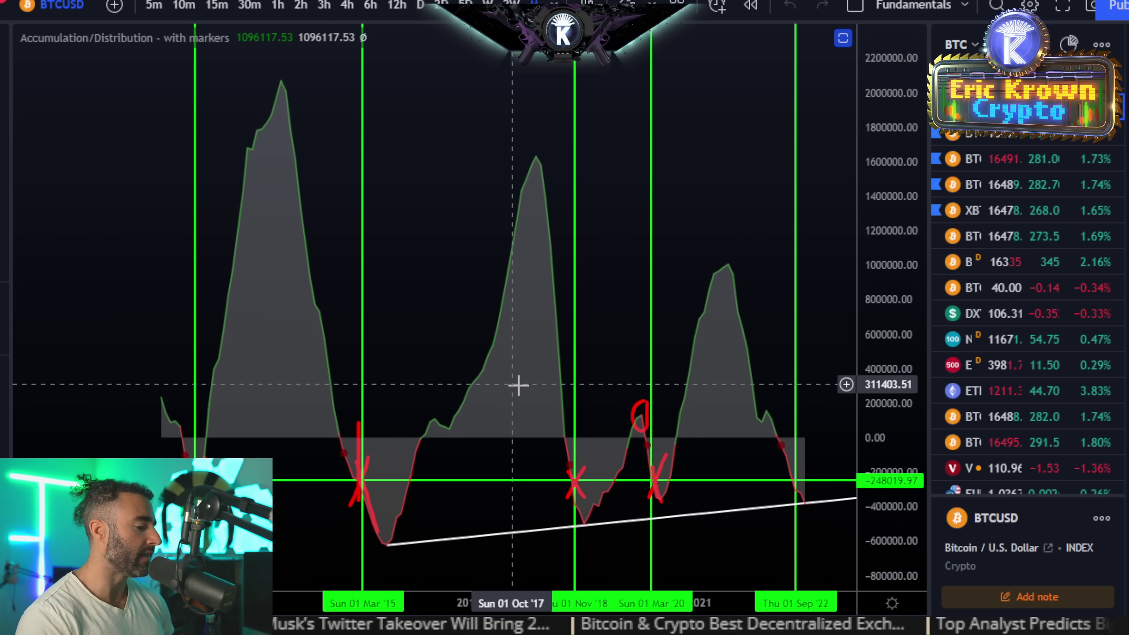
double_click(727, 172)
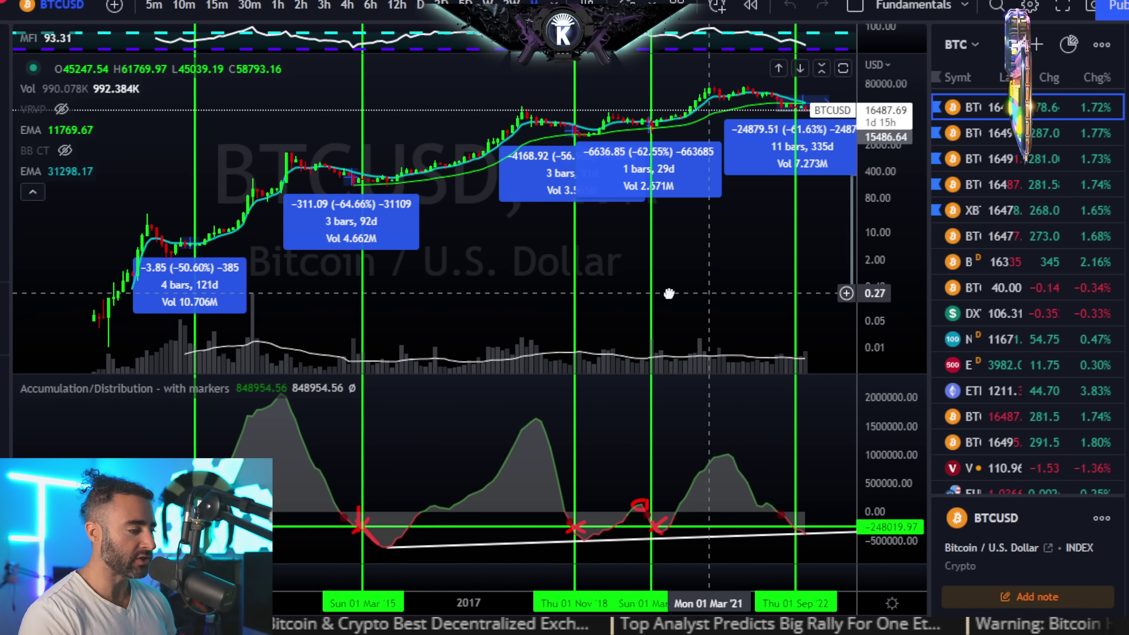
left_click_drag(667, 295, 511, 295)
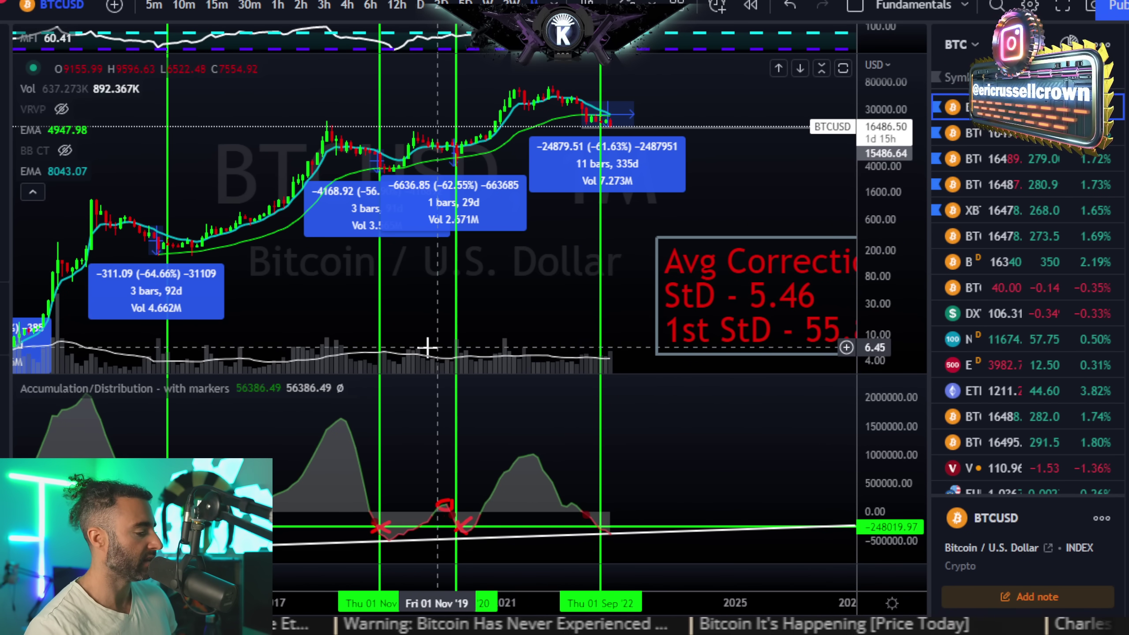
Step: Maximize the Accumulation/Distribution pane again and examine the marked threshold crossings from 2015 through September 2022
double_click(411, 416)
left_click_drag(410, 282, 511, 249)
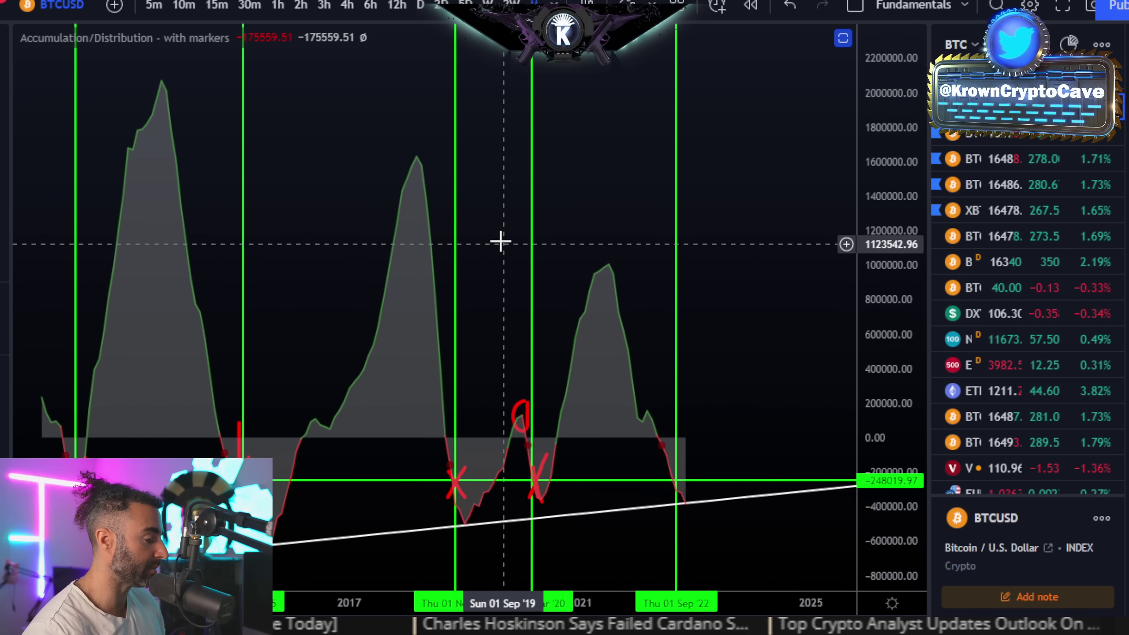
scroll(655, 328, "up", 5)
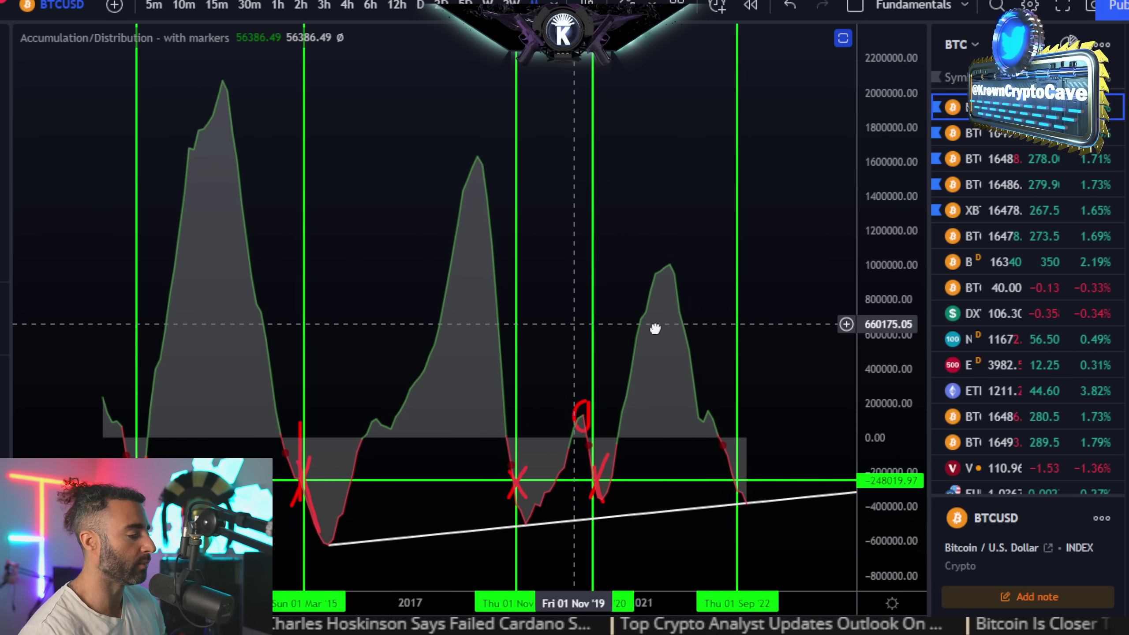
Step: Hide all drawings to view the bare Accumulation/Distribution curve, show them again, and restore the price pane
key("ctrl+alt+h")
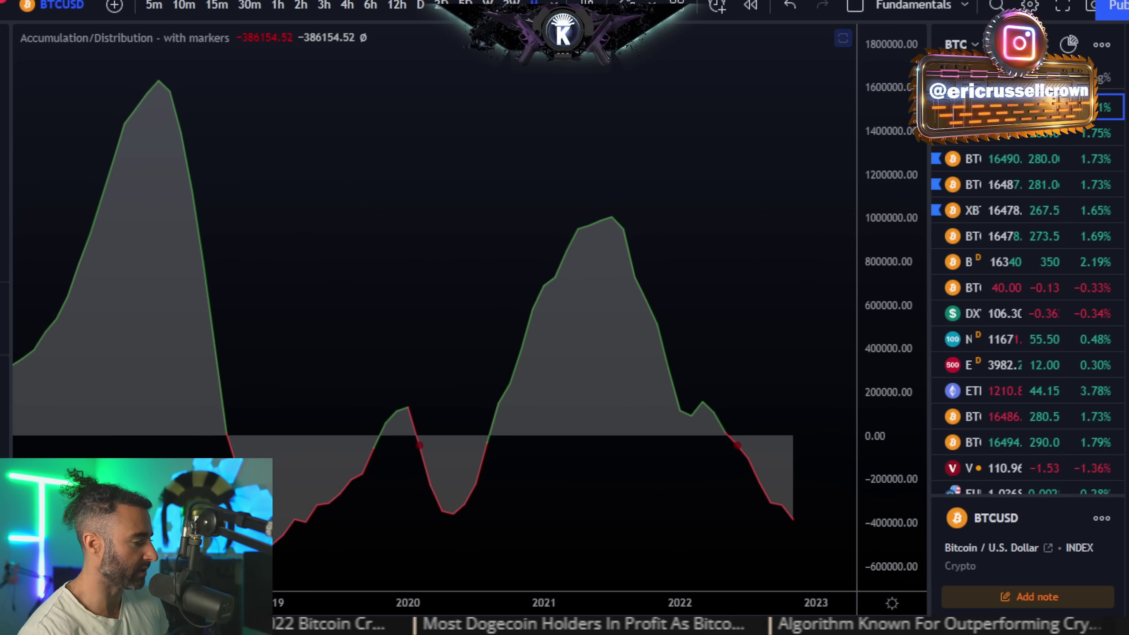
key("ctrl+alt+h")
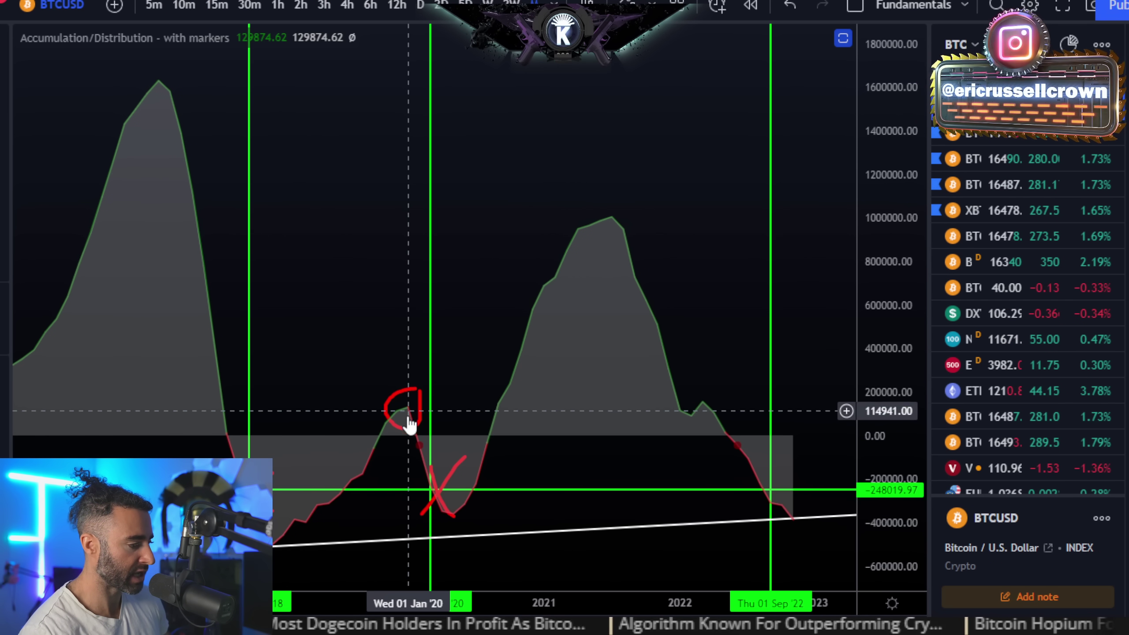
double_click(491, 340)
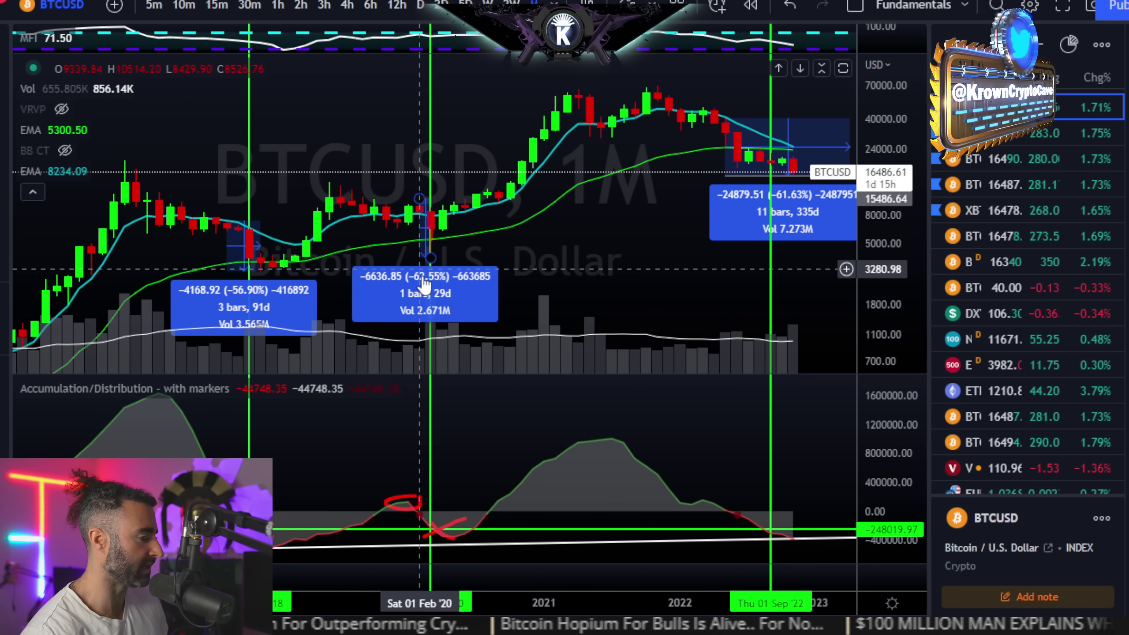
Step: Review the correction measurements across BTCUSD's whole monthly history and read the average correction and standard deviation note
scroll(440, 284, "down", 3)
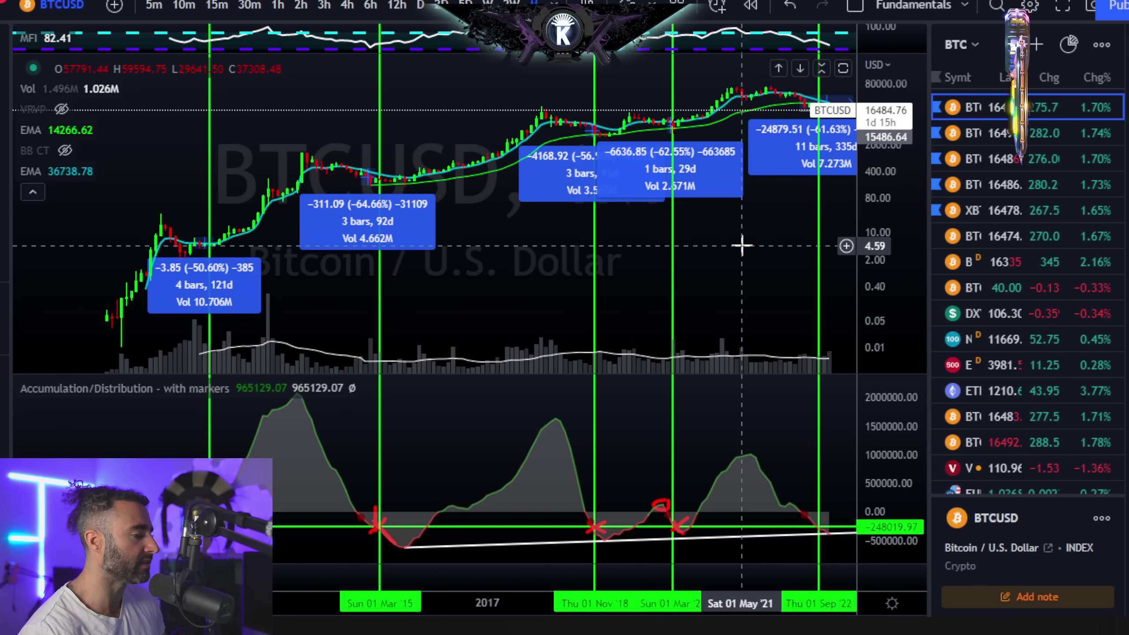
scroll(729, 267, "up", 5)
scroll(415, 270, "down", 10)
left_click_drag(415, 270, 633, 289)
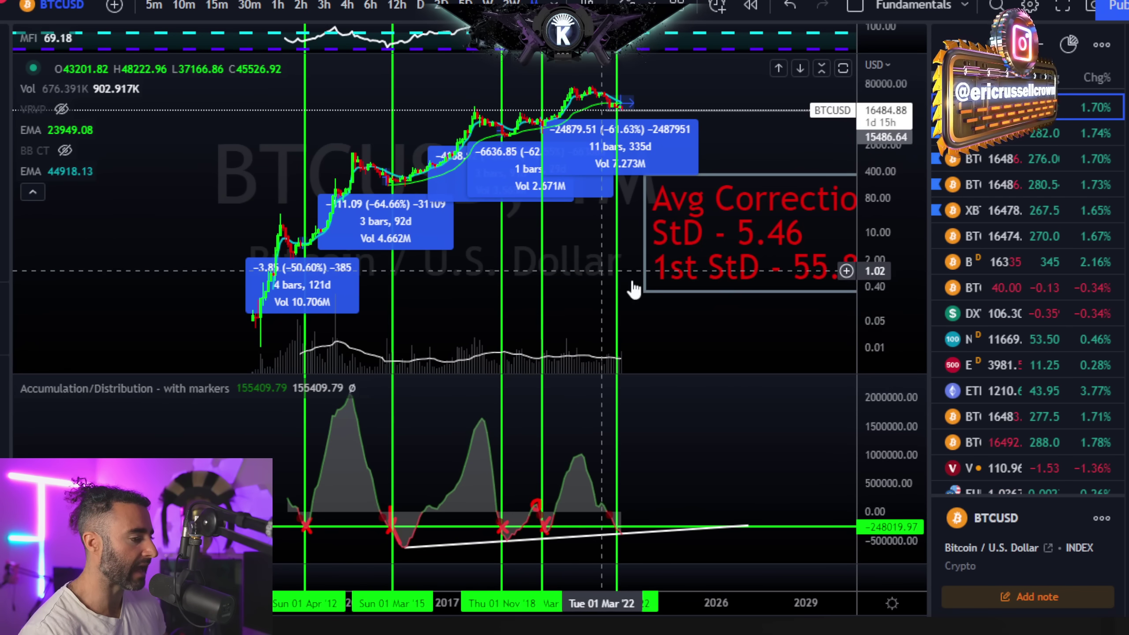
scroll(625, 310, "right", 5)
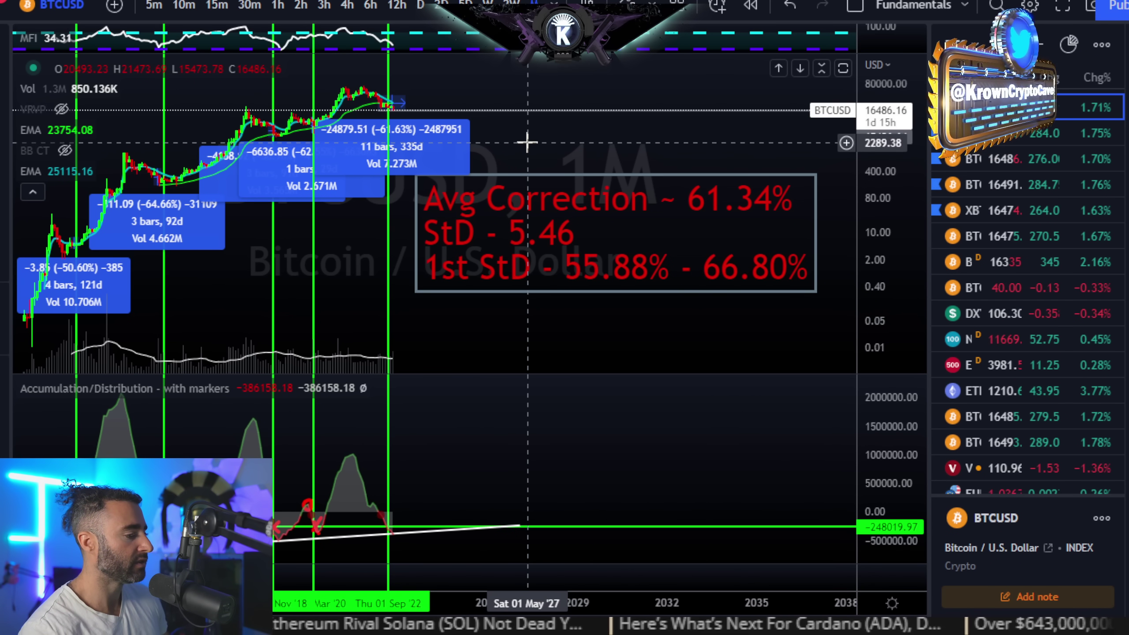
scroll(464, 192, "up", 5)
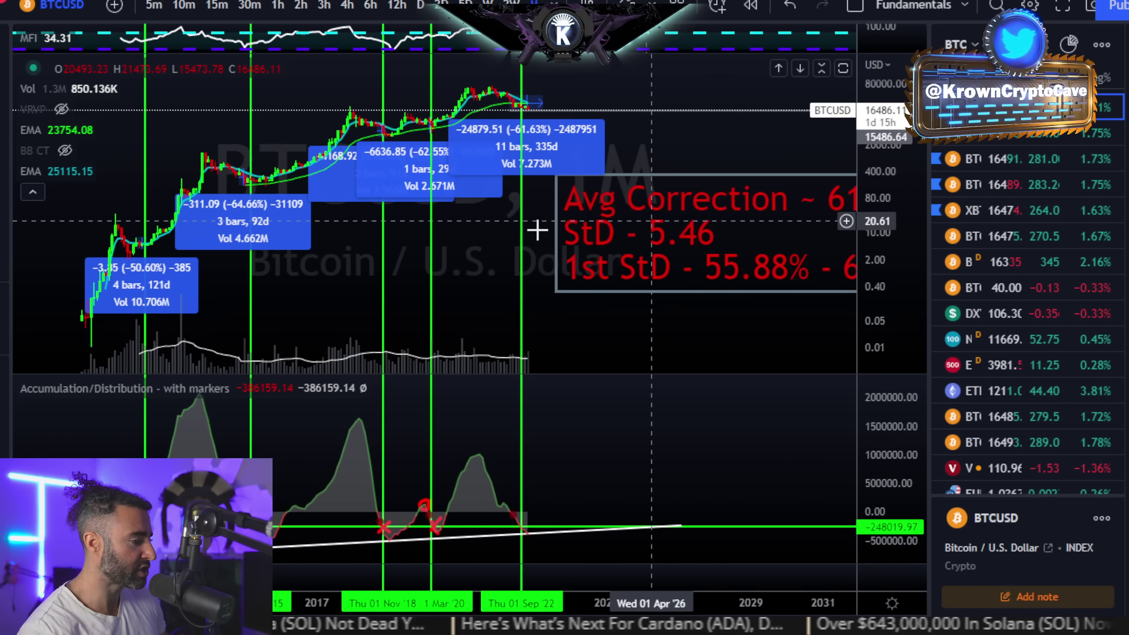
Step: Examine the latest monthly correction measurement and compare it with the average correction note
scroll(518, 226, "up", 5)
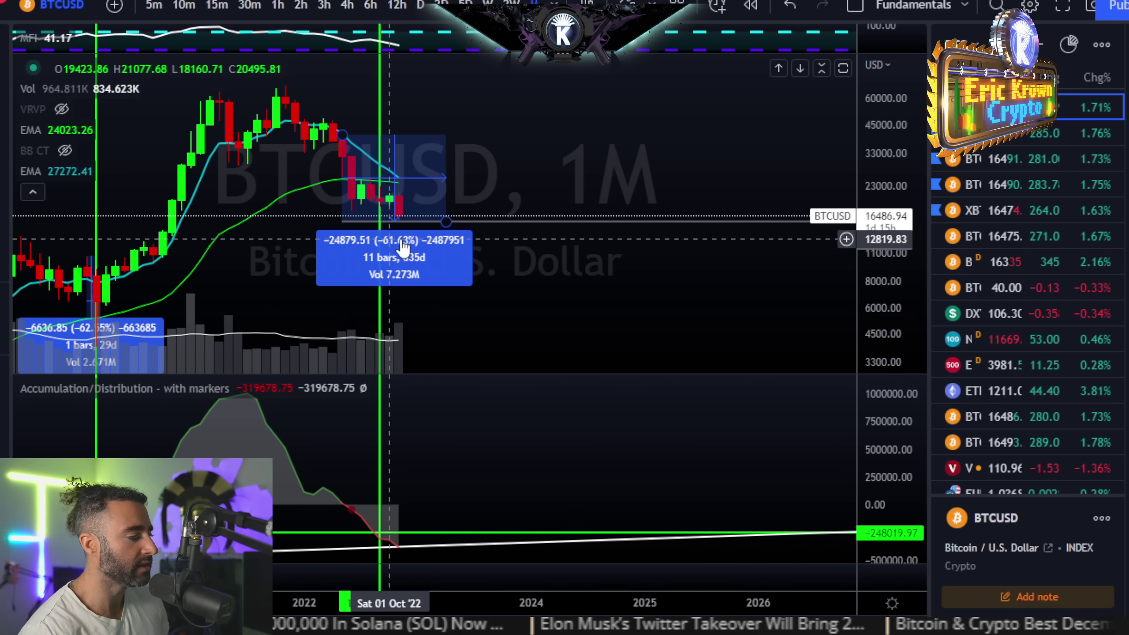
scroll(597, 176, "down", 2)
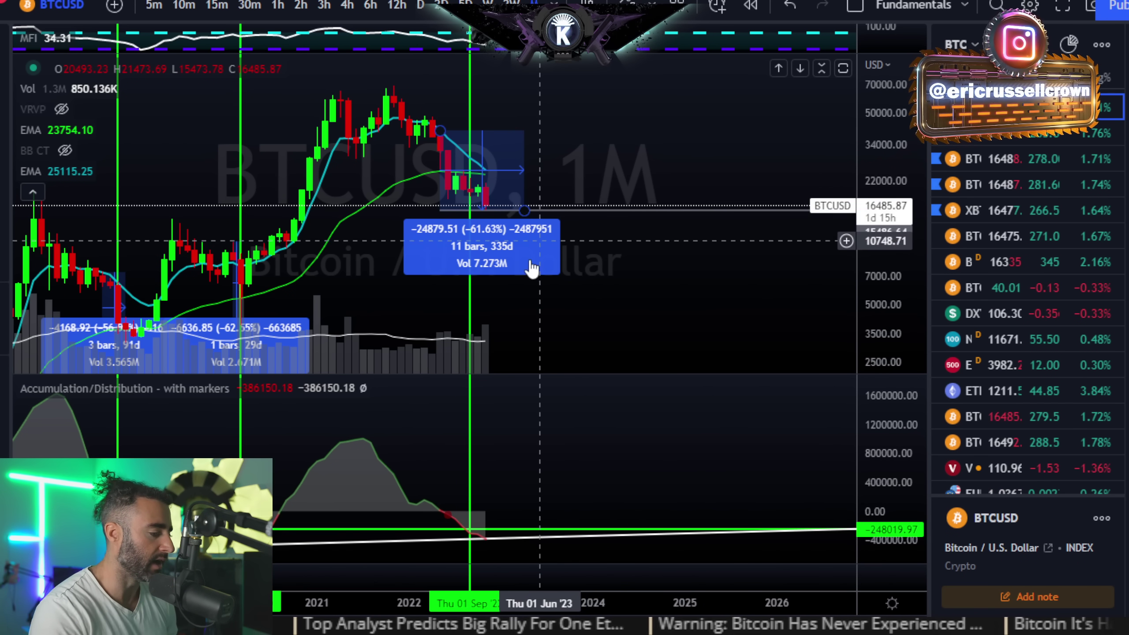
scroll(652, 264, "down", 5)
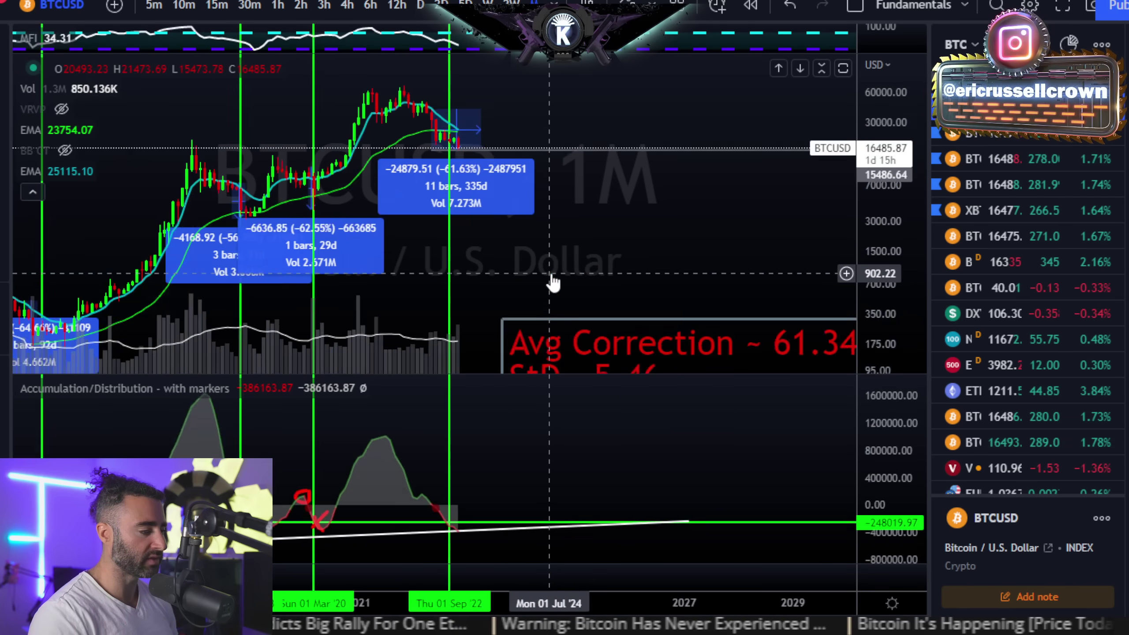
left_click_drag(741, 145, 501, 157)
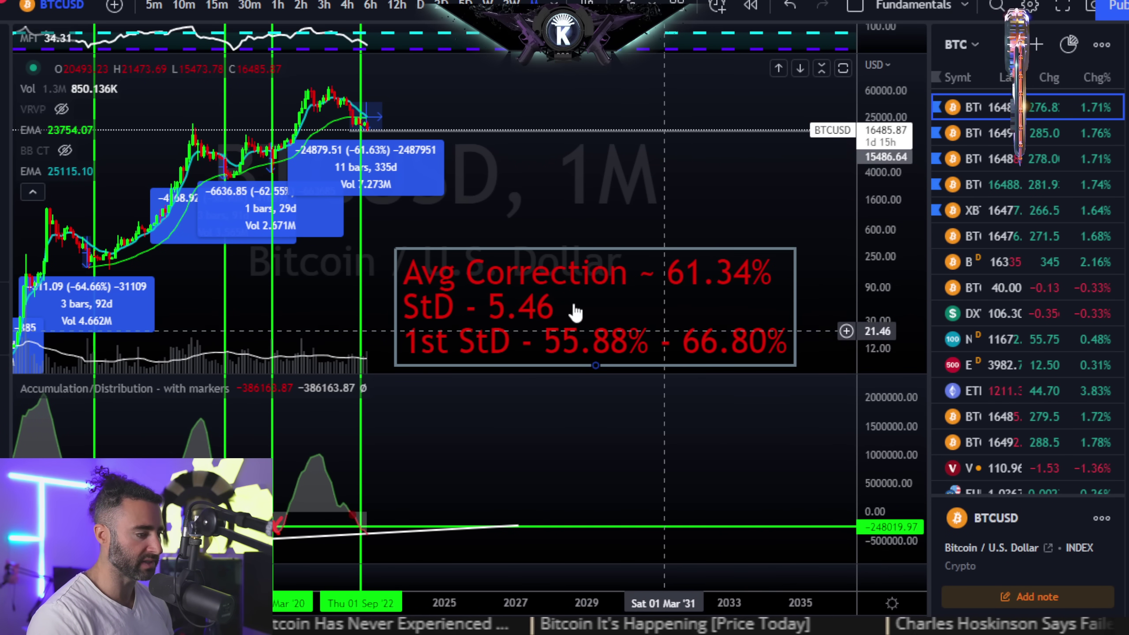
scroll(516, 222, "up", 5)
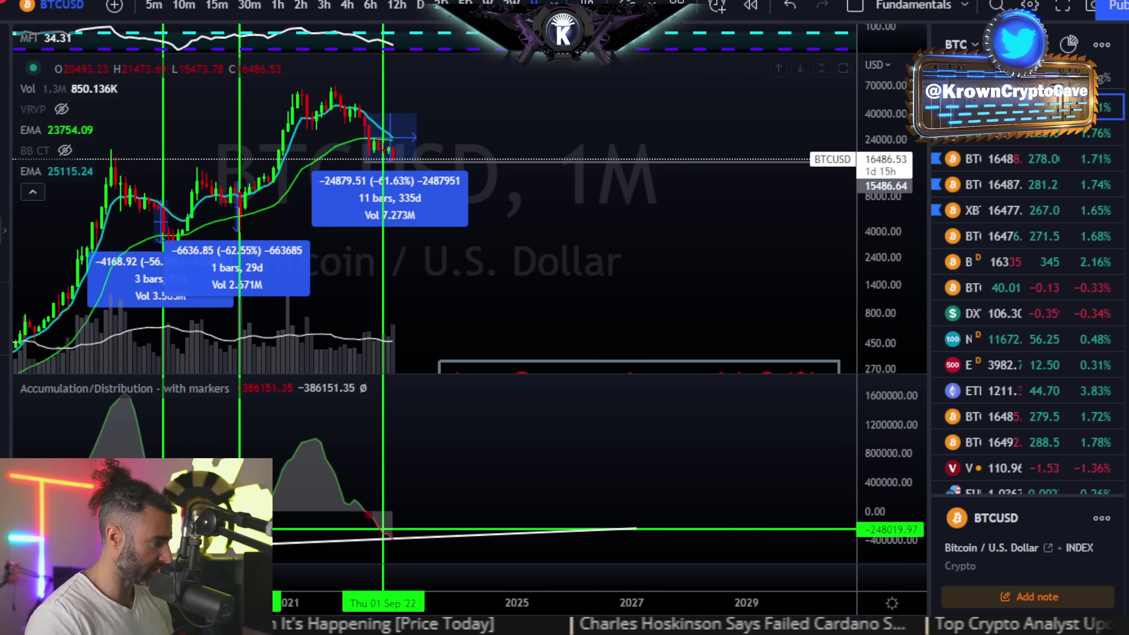
Step: Measure a sample price drop in the empty area after the latest monthly candles and clear the measurement
left_click(441, 114, "shift")
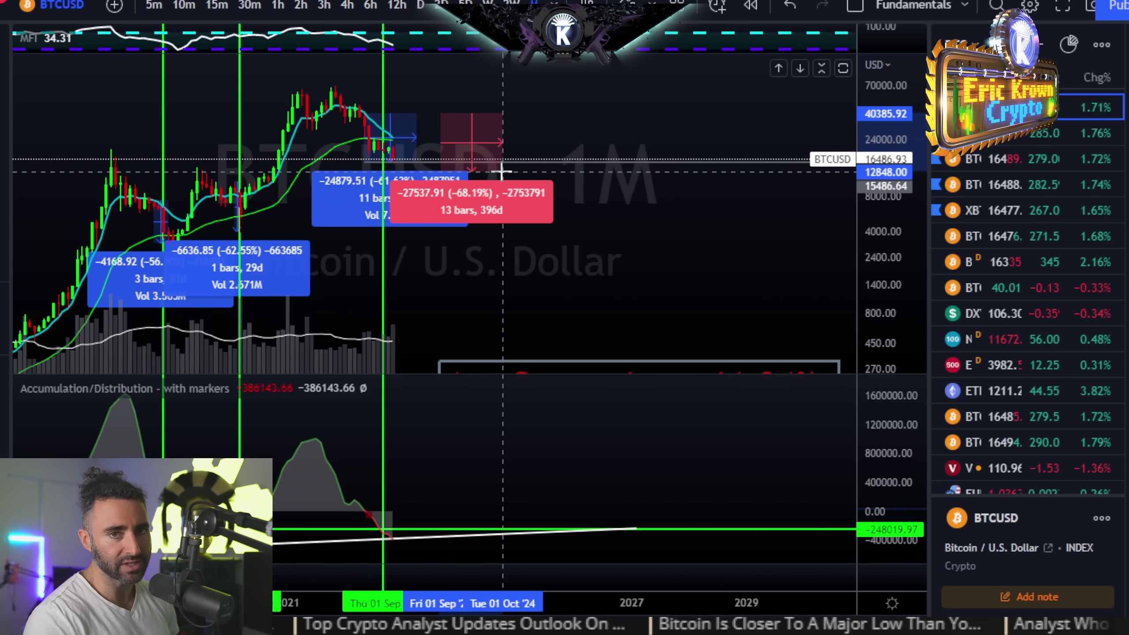
key("Escape")
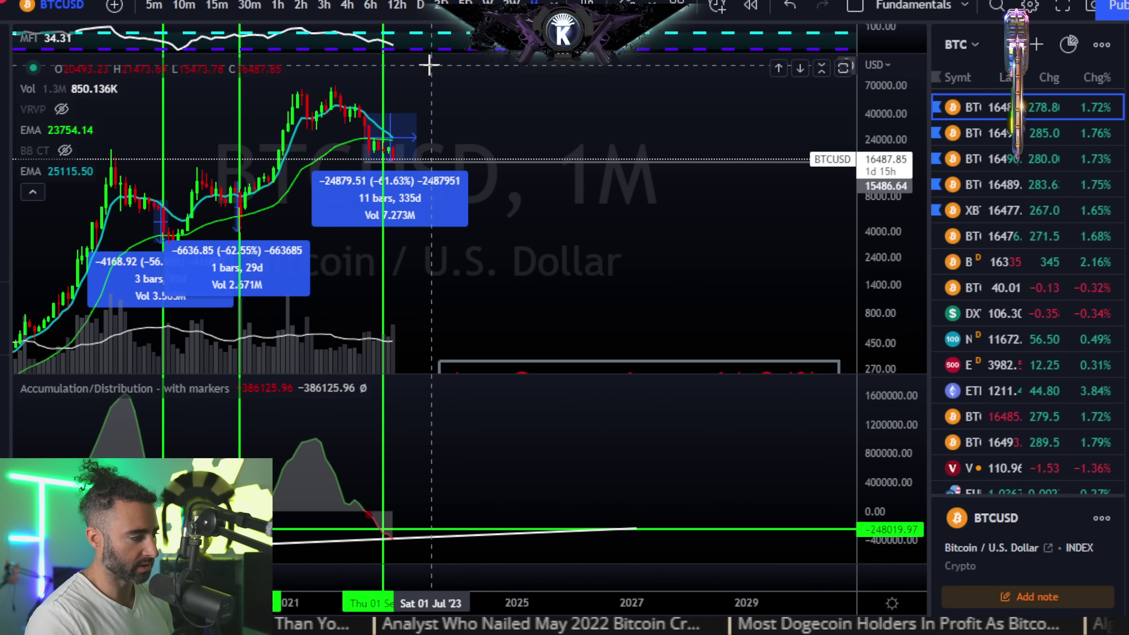
scroll(587, 118, "left", 5)
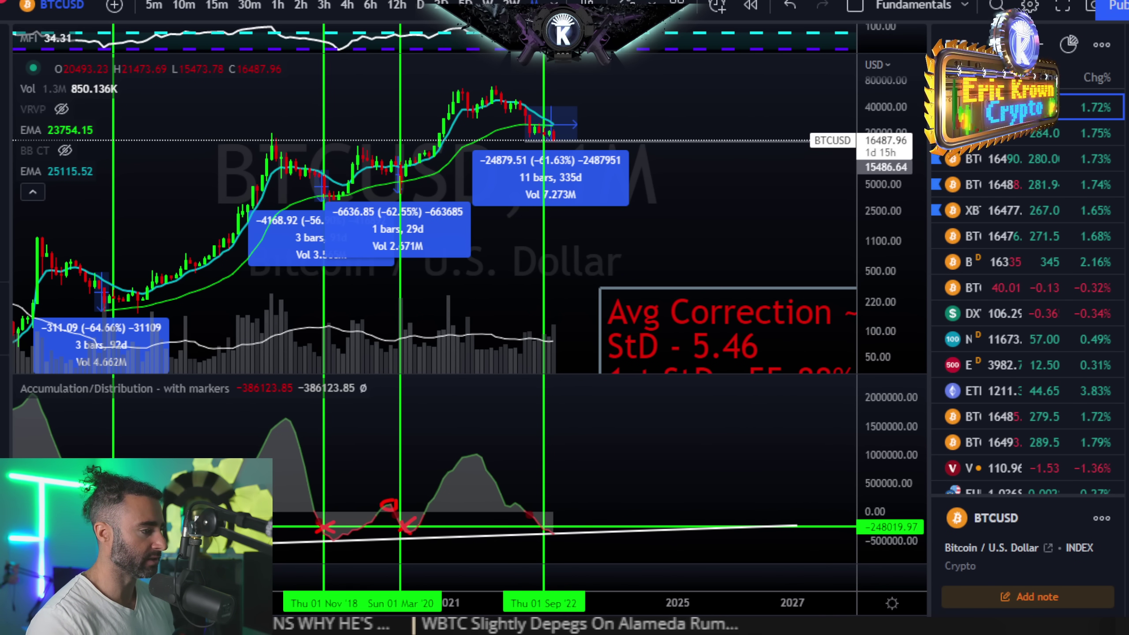
Step: Switch to the Krown Cross chart layout, load the BTC1! Bitcoin CME Futures symbol, and set a 6-hour interval
key("ctrl+Tab")
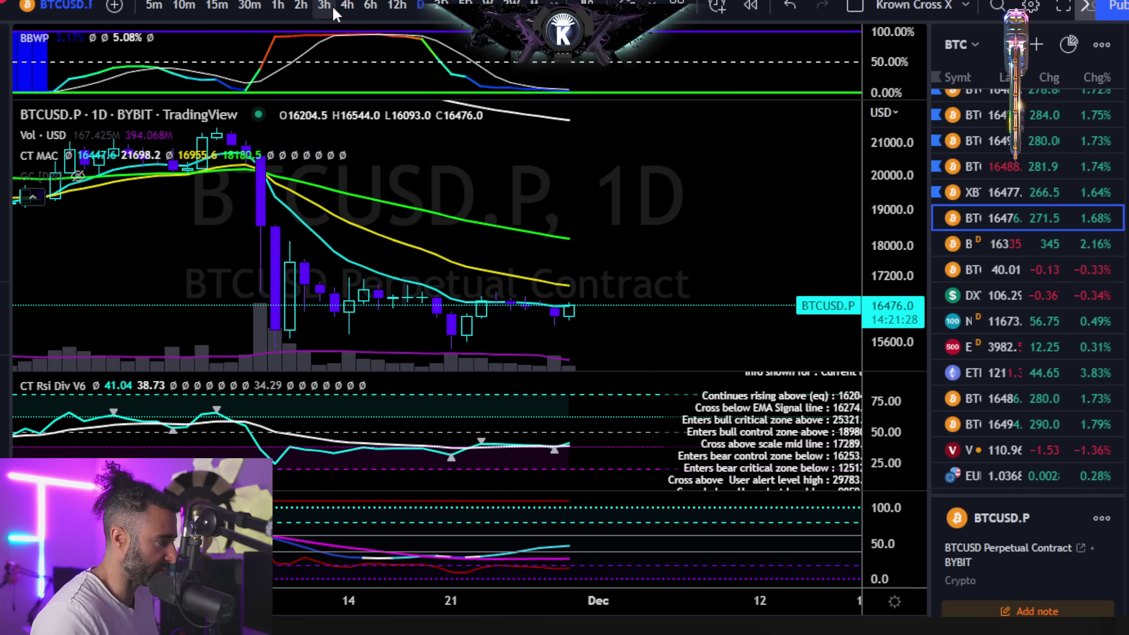
left_click(991, 243)
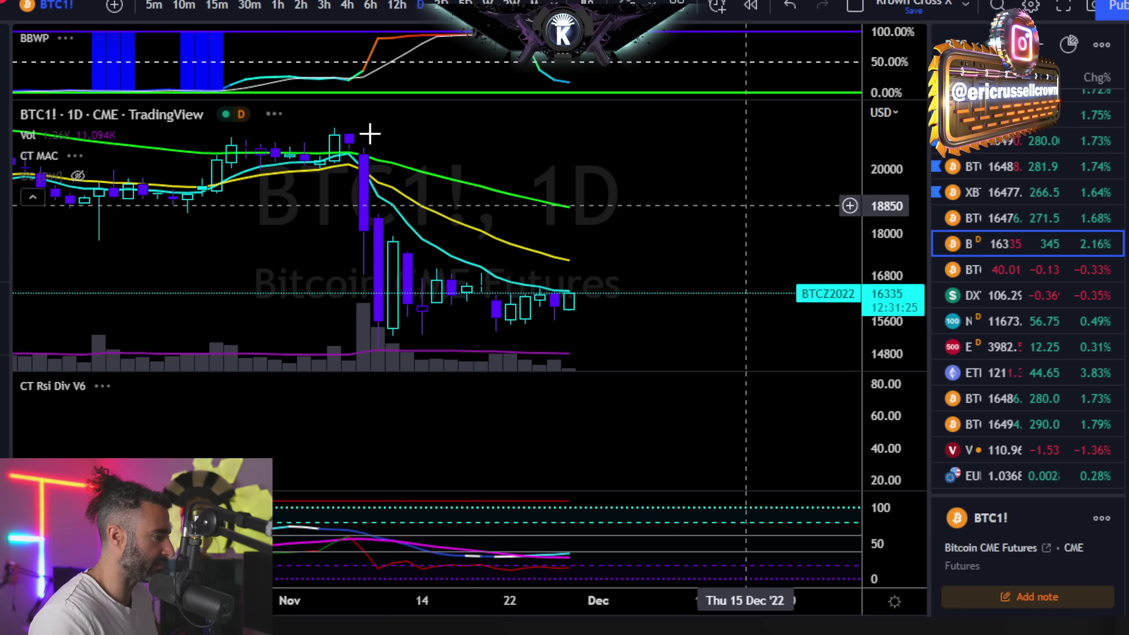
left_click(354, 11)
left_click(372, 9)
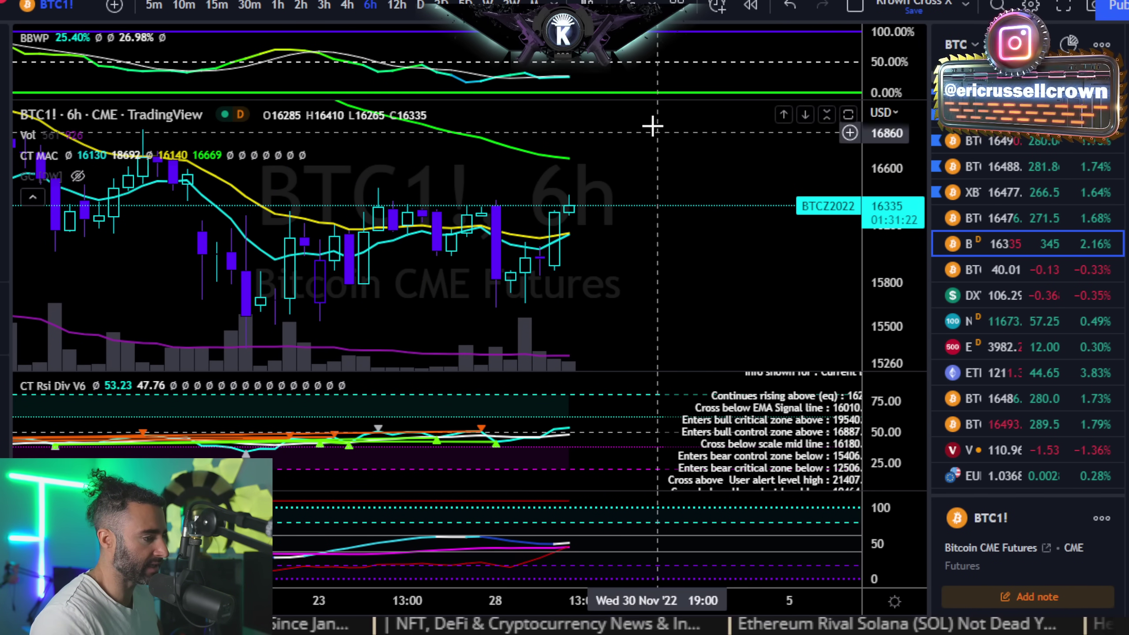
Step: Examine the BBWP volatility pane maximized on the 6-hour and 12-hour intervals and restore the full layout
double_click(615, 84)
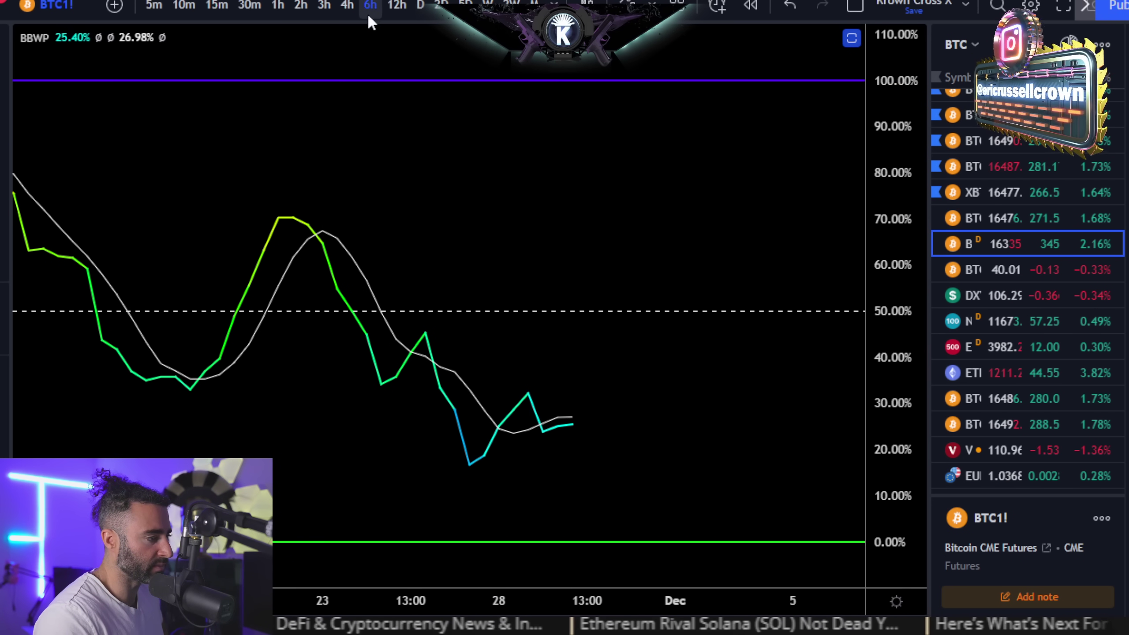
left_click(396, 6)
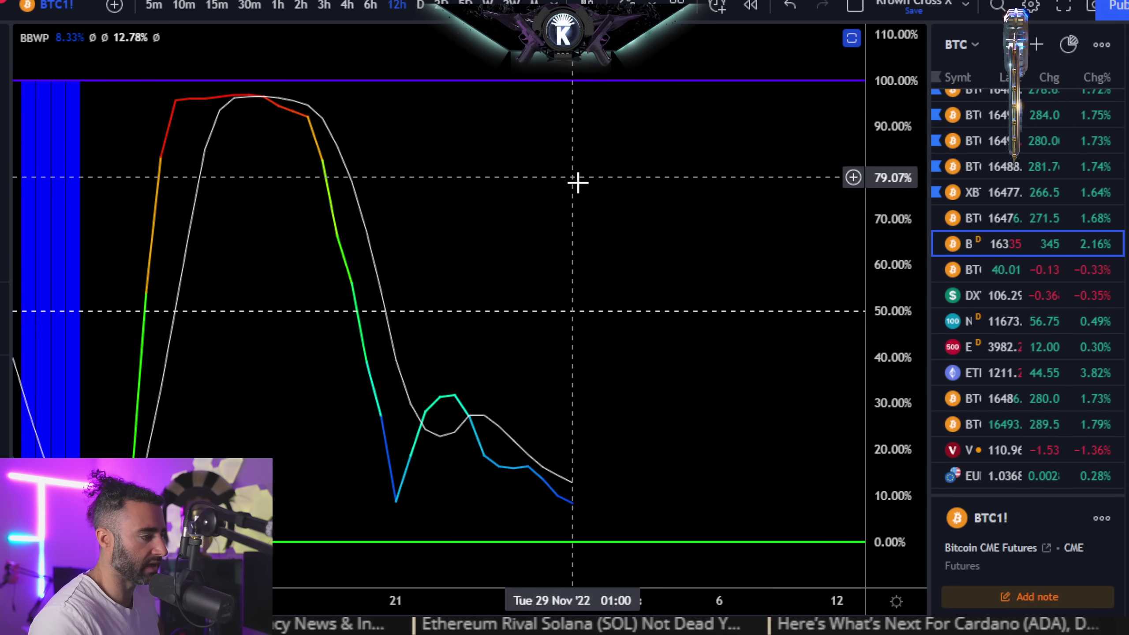
double_click(585, 195)
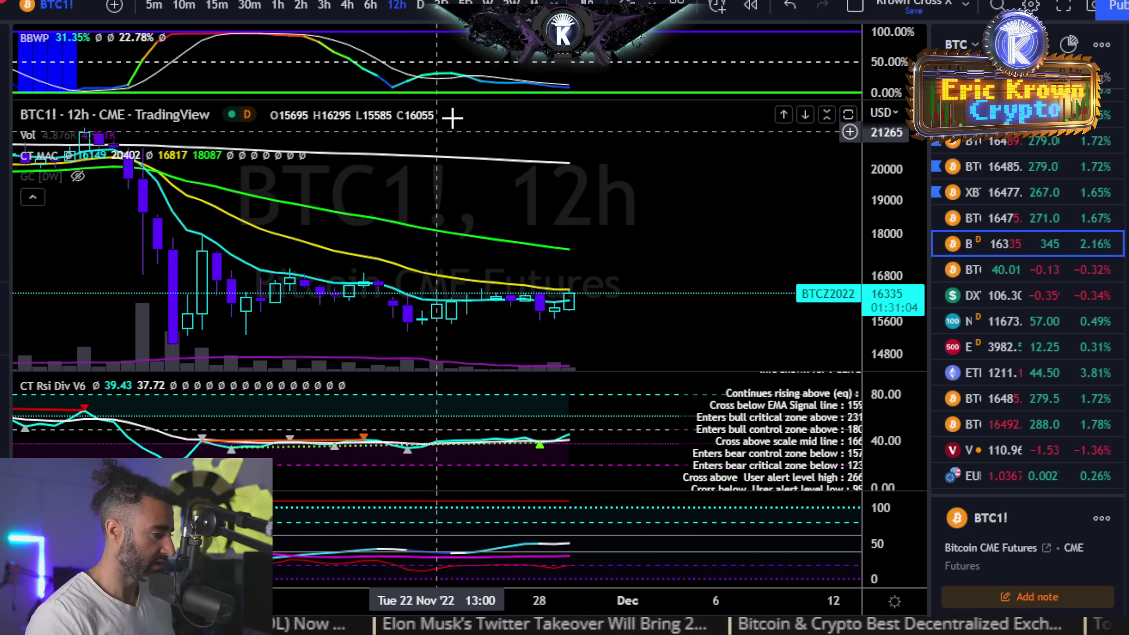
Step: Set the BTC1! chart to the 4-hour interval and maximize the CT Rsi Div V6 pane to examine its divergences
left_click(346, 6)
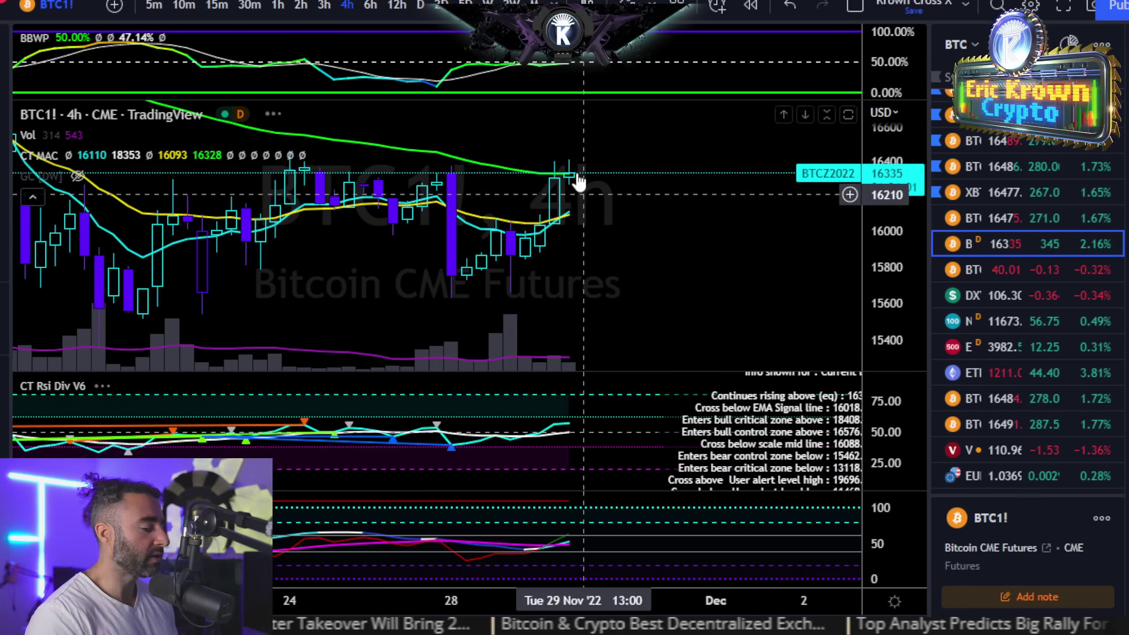
double_click(523, 373)
scroll(591, 258, "down", 2)
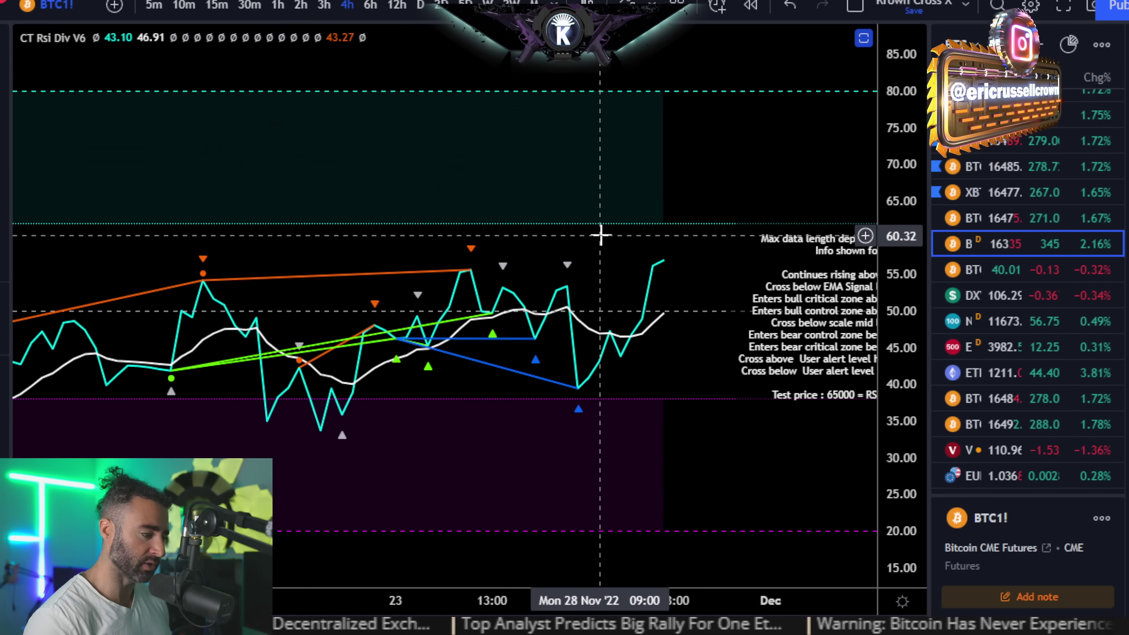
scroll(546, 224, "down", 2)
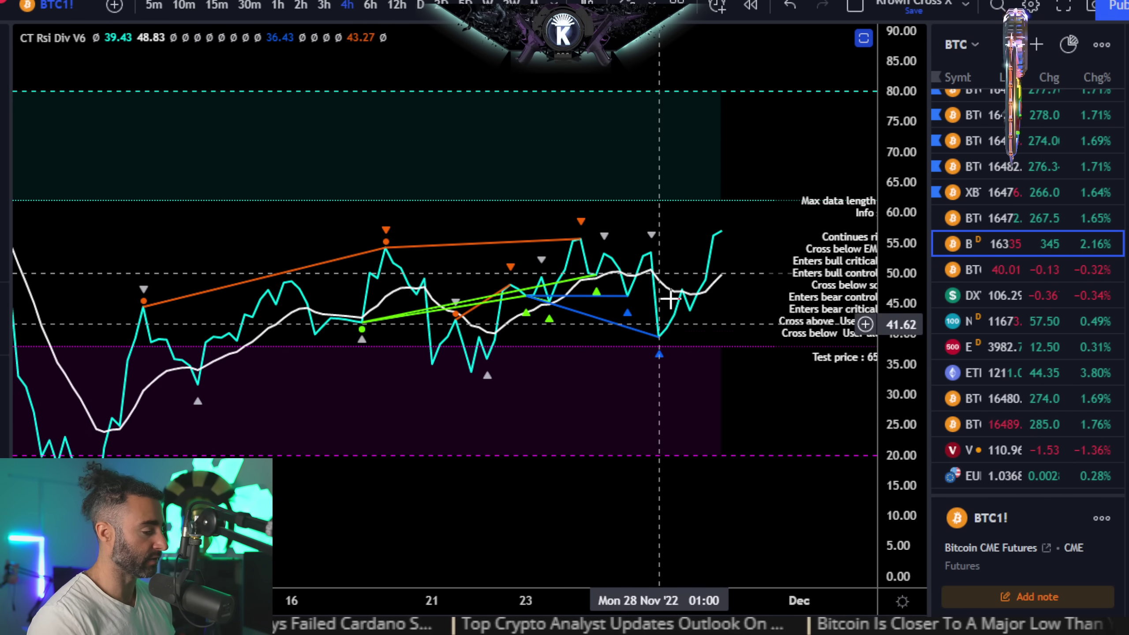
Step: Restore the full chart layout from the RSI pane and examine the latest 4-hour BTC1! candles against the moving averages
double_click(675, 221)
scroll(629, 323, "up", 5)
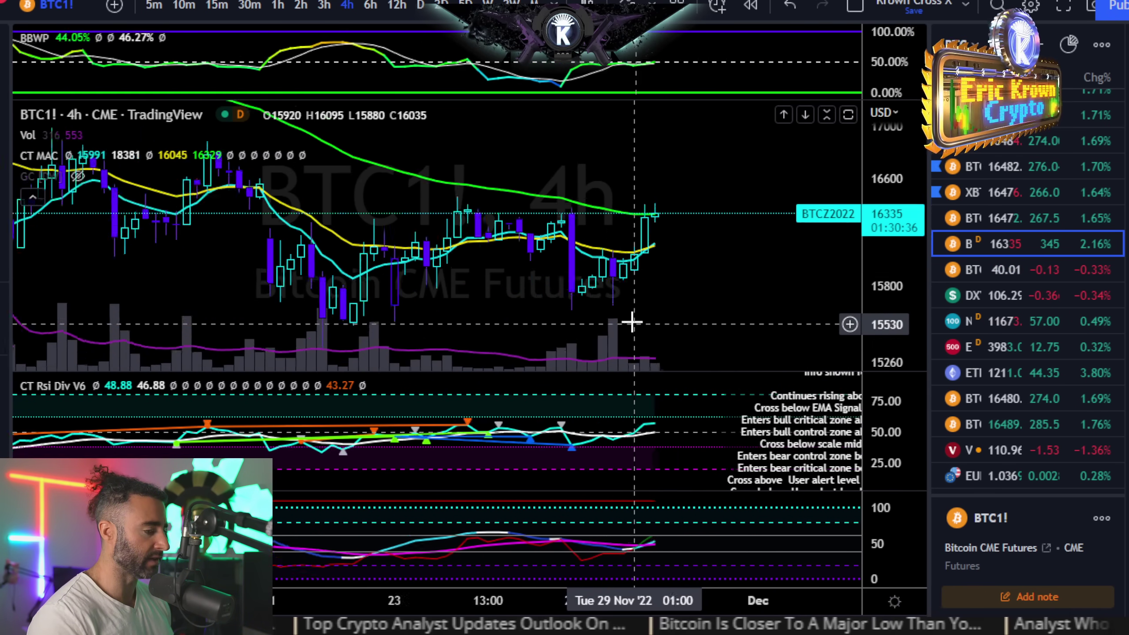
scroll(598, 226, "down", 5)
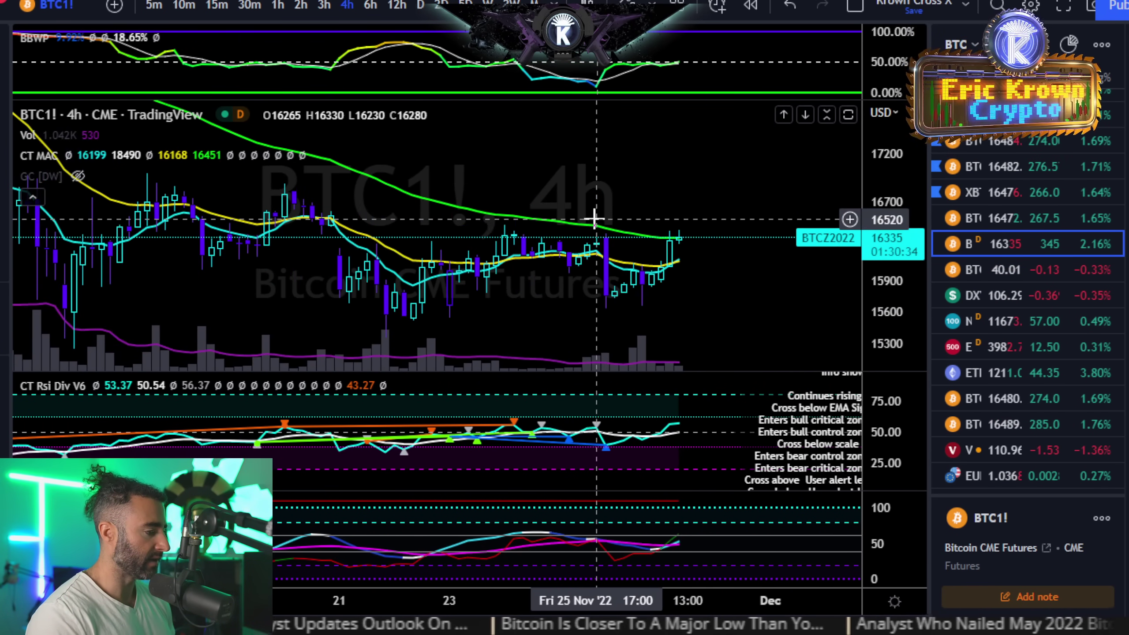
scroll(701, 298, "up", 3)
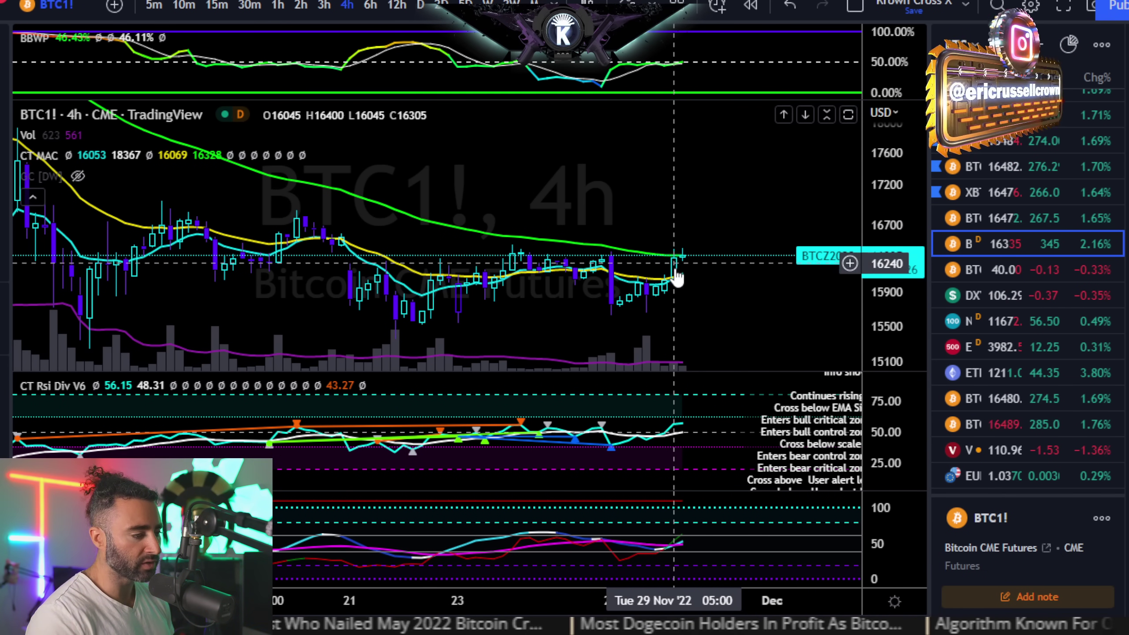
scroll(662, 258, "up", 3)
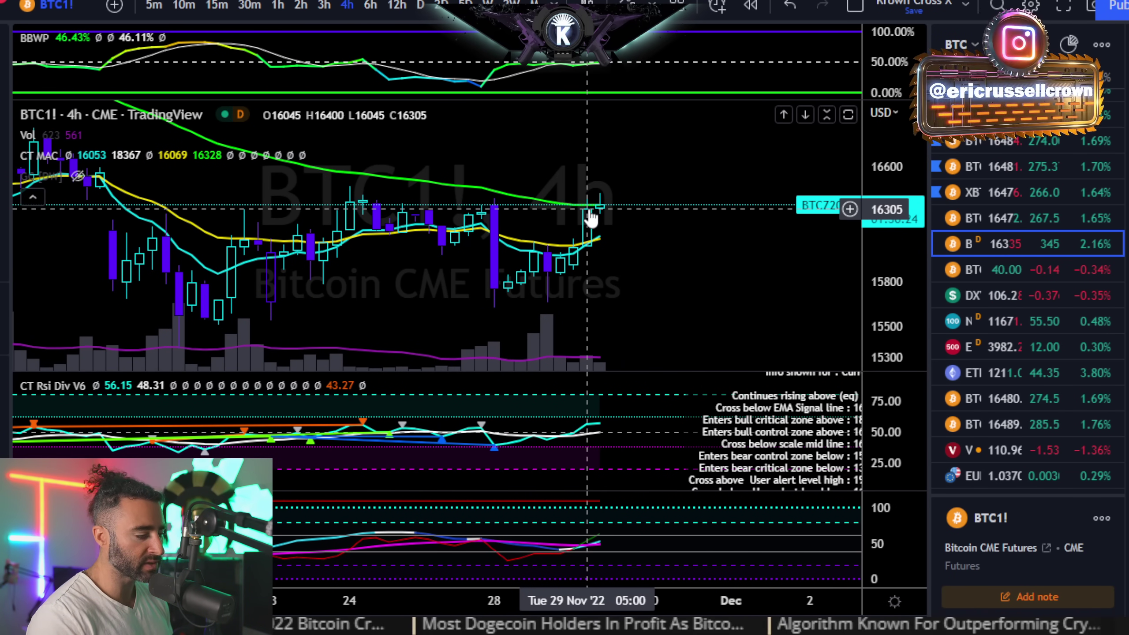
scroll(643, 297, "up", 3)
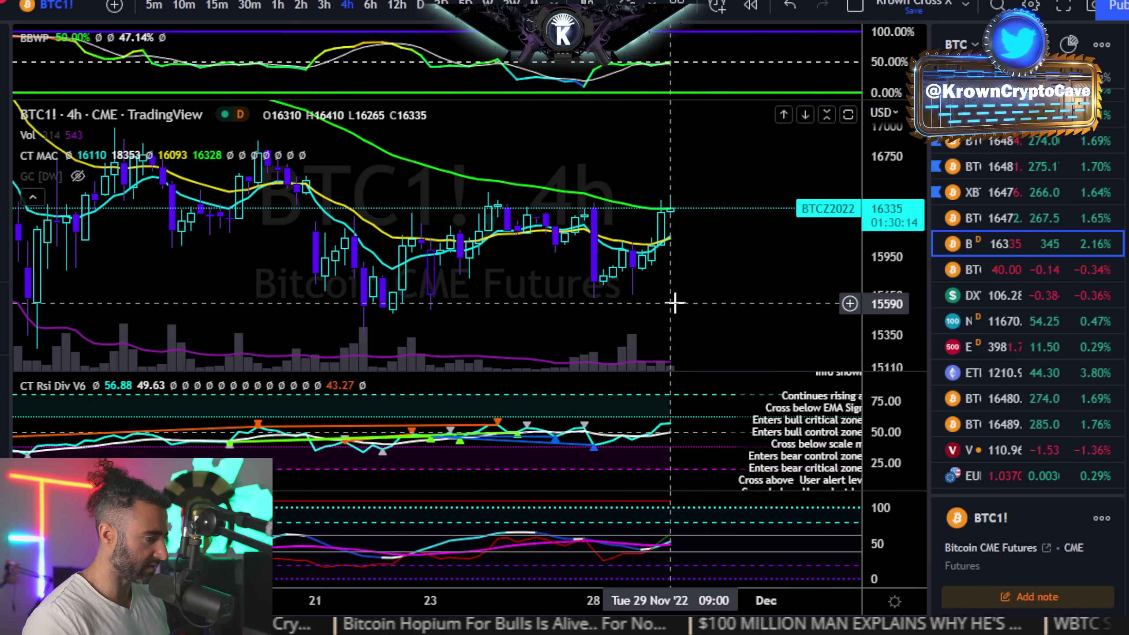
scroll(675, 303, "down", 3)
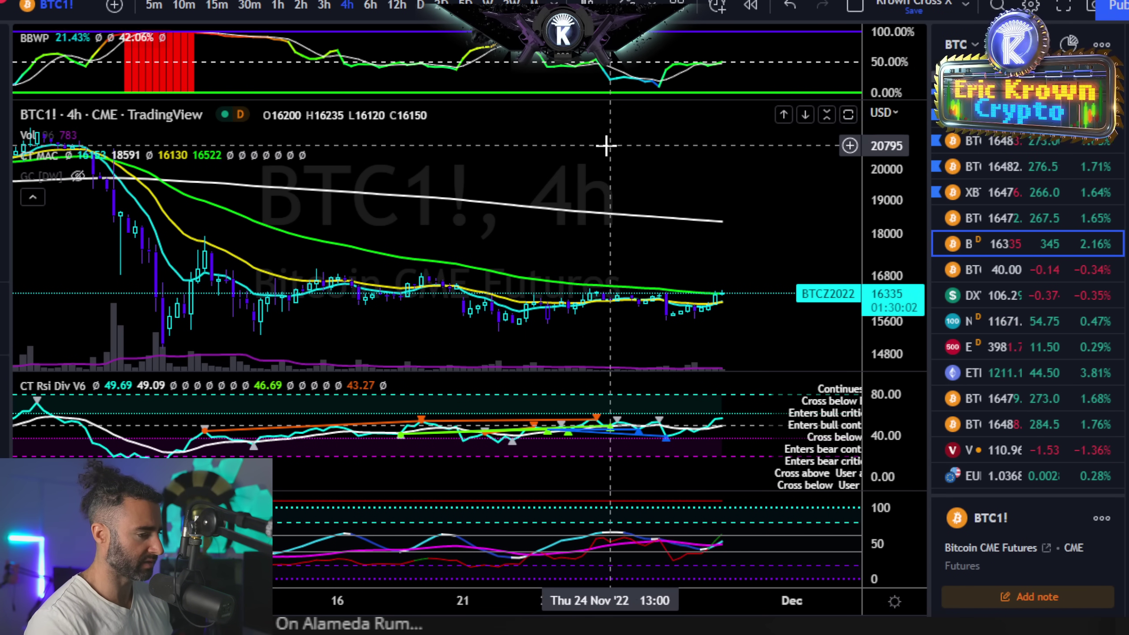
Step: Set BTC1! to the 6-hour interval, examine the CT Rsi Div V6 pane maximized, and restore the full layout
left_click(371, 5)
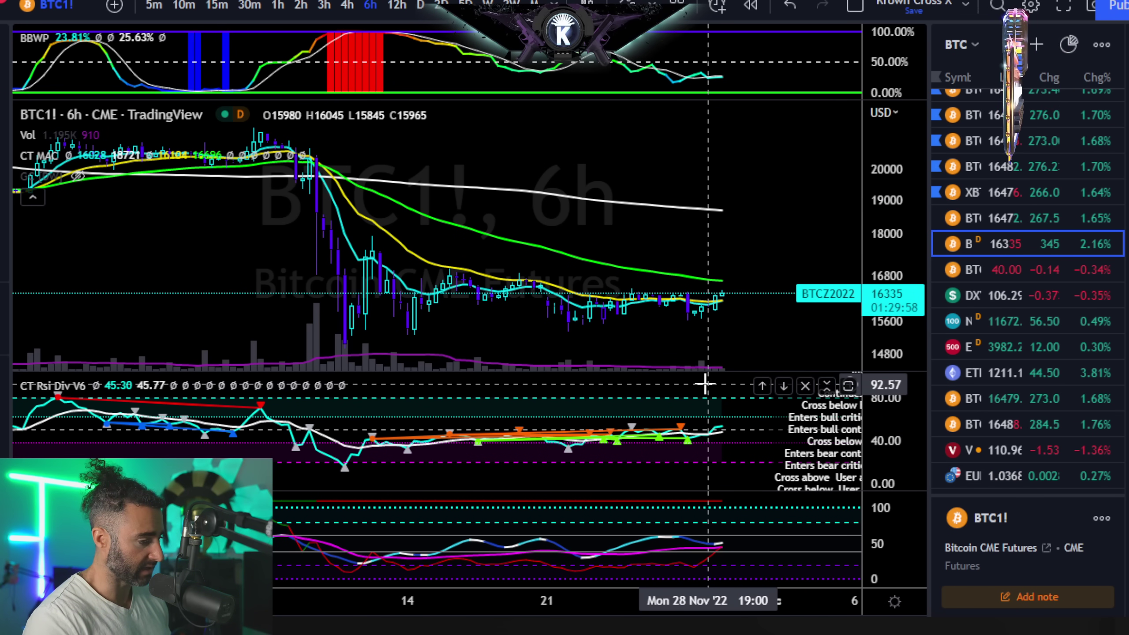
double_click(706, 403)
scroll(706, 383, "up", 3)
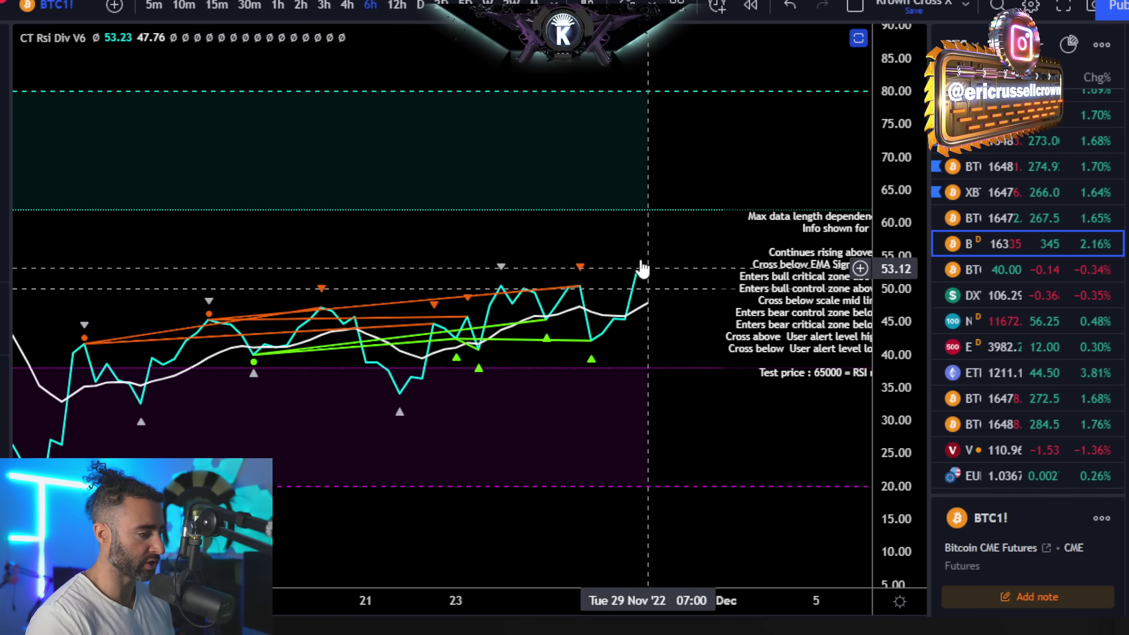
double_click(563, 297)
scroll(563, 297, "up", 2)
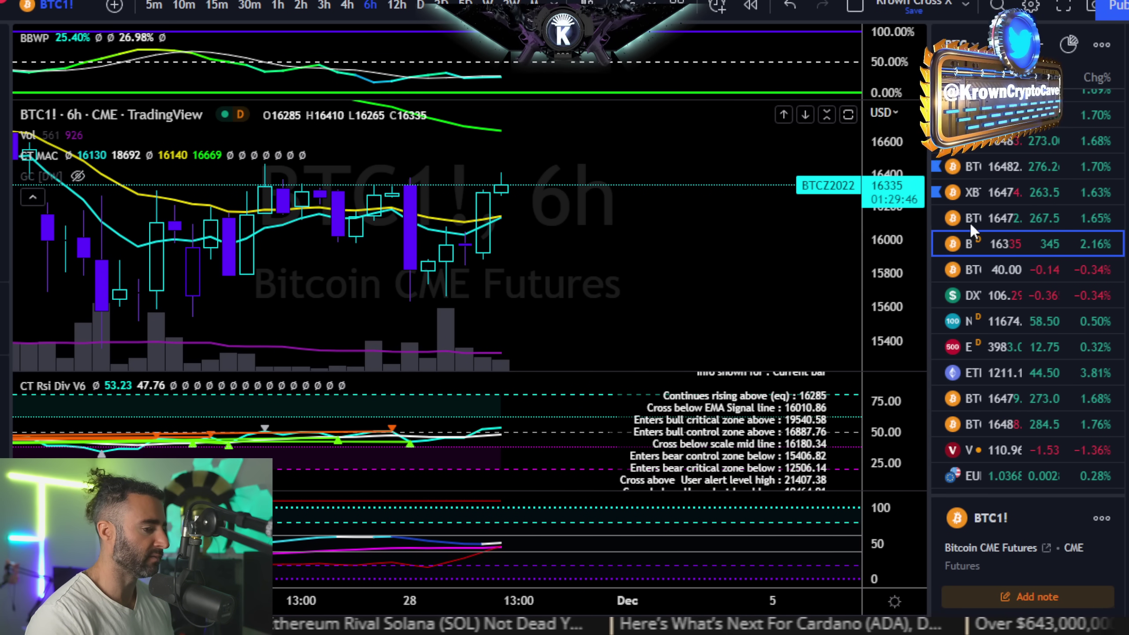
Step: Compare with the Coinbase BTCUSD chart on the 6-hour and 4-hour intervals and return to the BTC1! futures chart
key("Up")
key("Up")
key("Up")
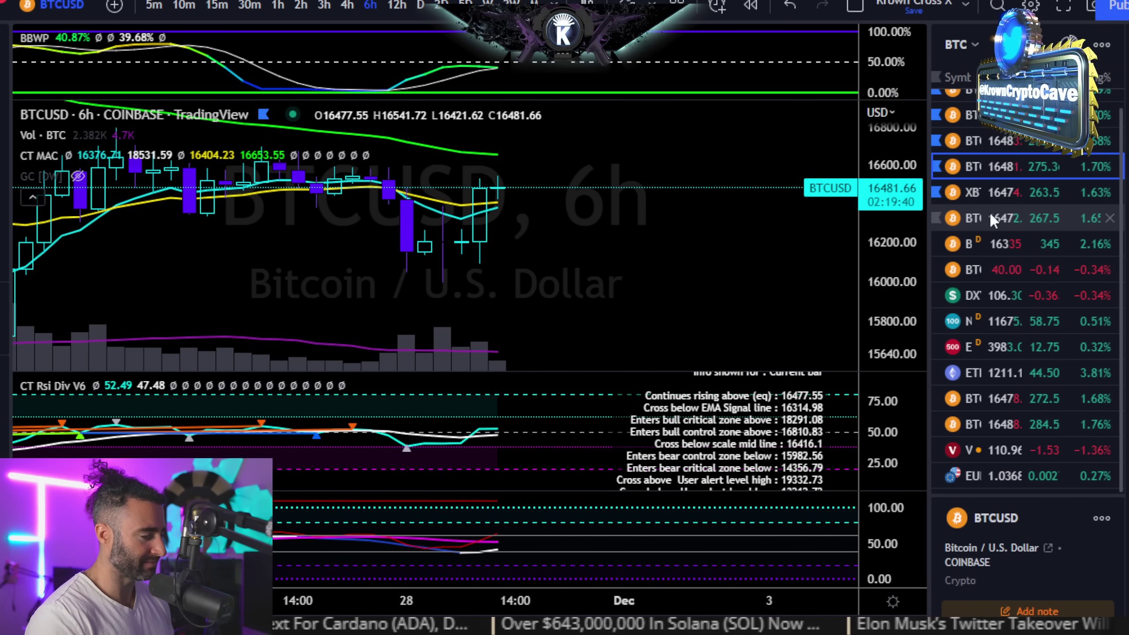
left_click(347, 6)
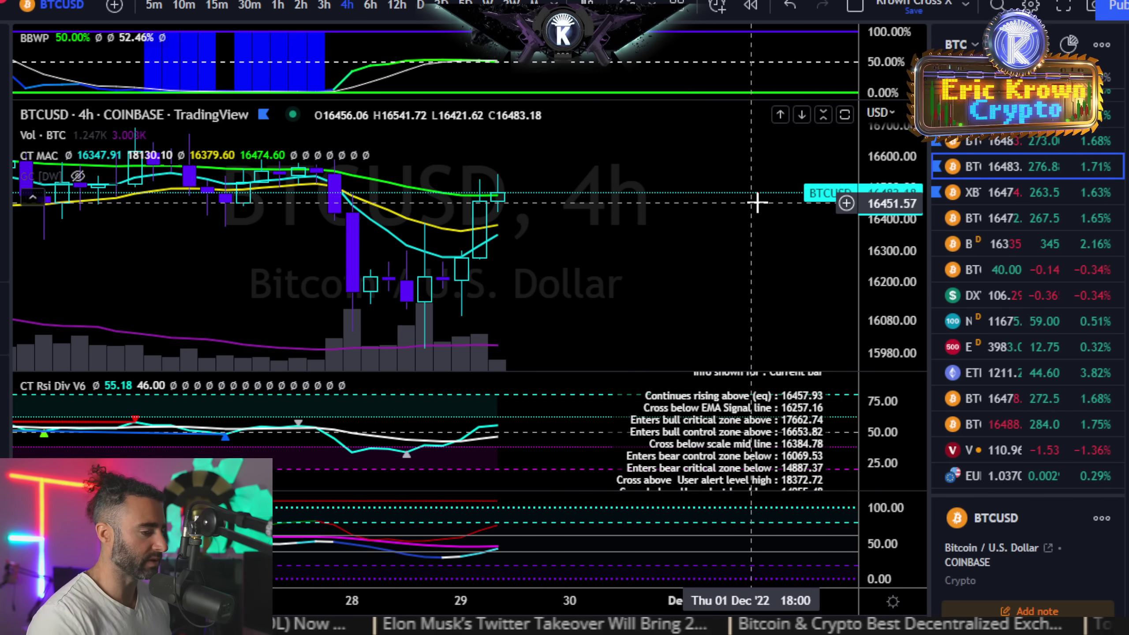
left_click(1017, 251)
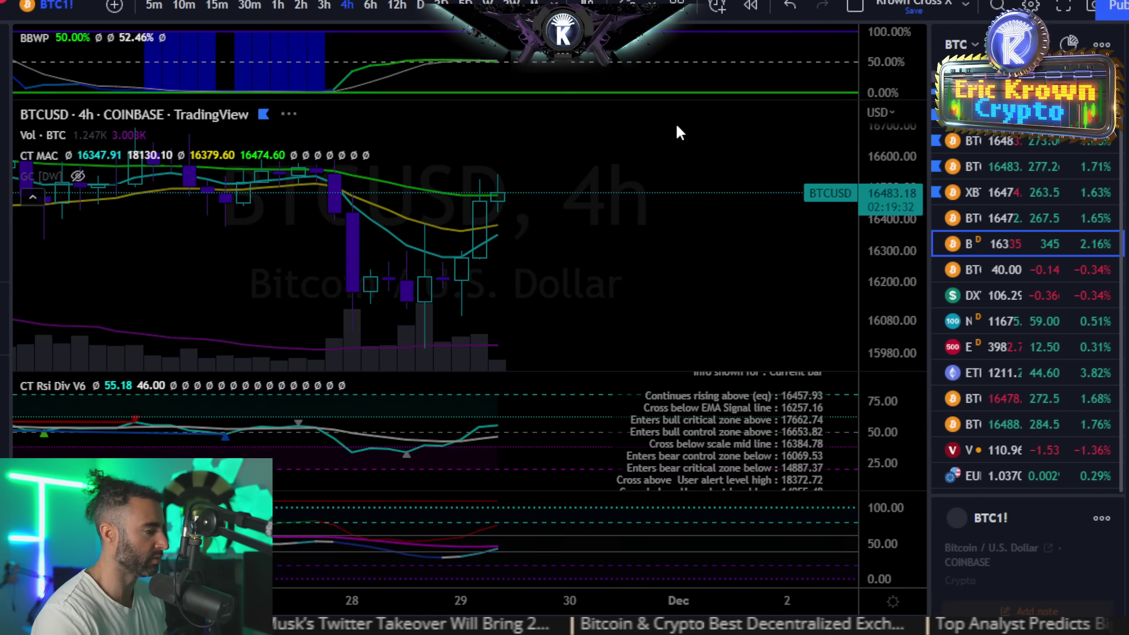
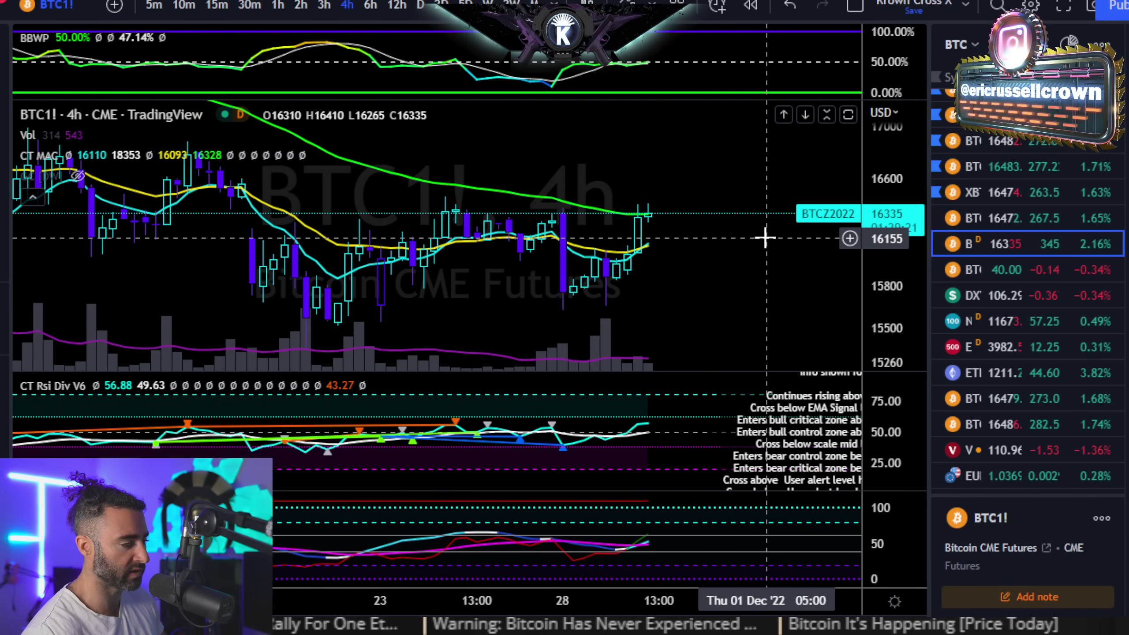
scroll(707, 209, "down", 3)
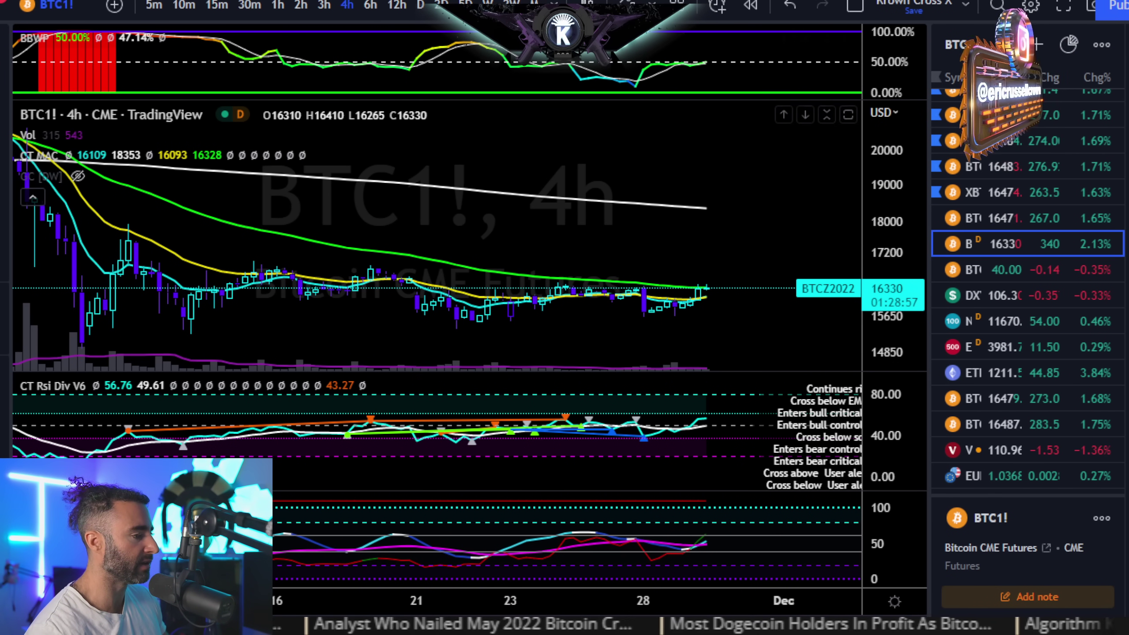
Step: Load the saved Care-Pack chart layout and show the BTC1! Bitcoin CME Futures symbol in it
key("ctrl+Tab")
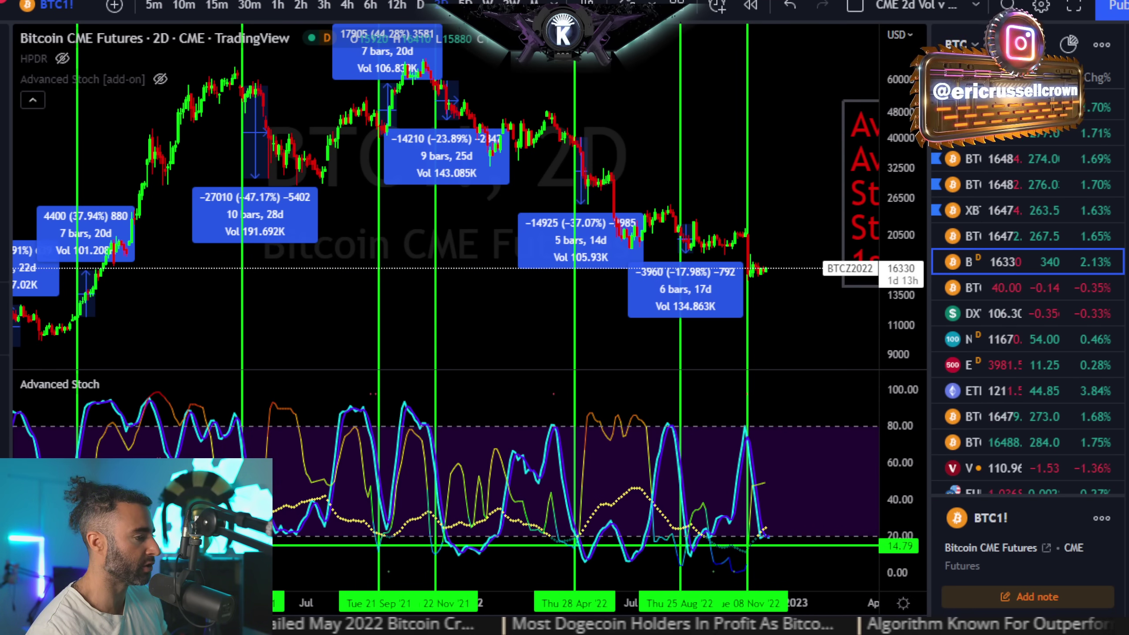
key("ctrl+Tab")
left_click(962, 8)
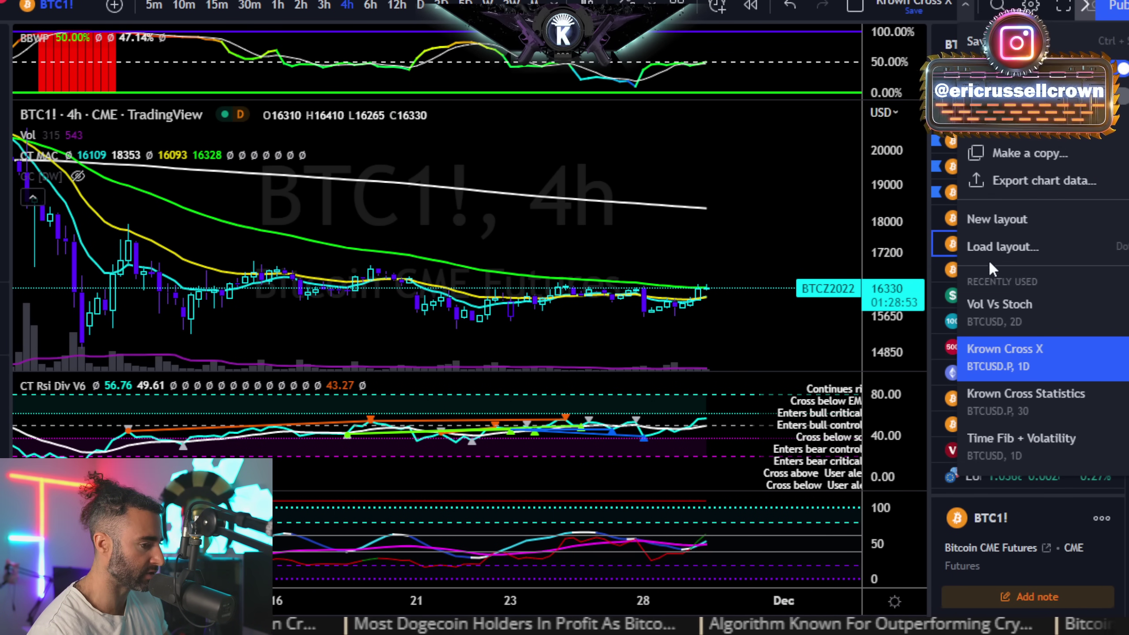
left_click(1000, 247)
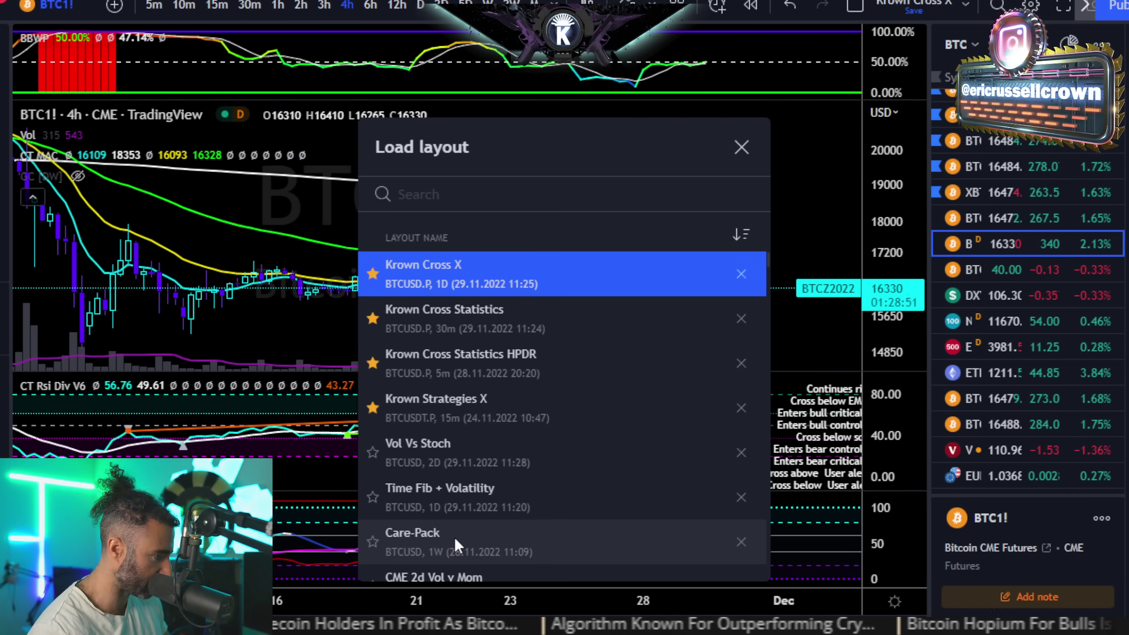
left_click(453, 536)
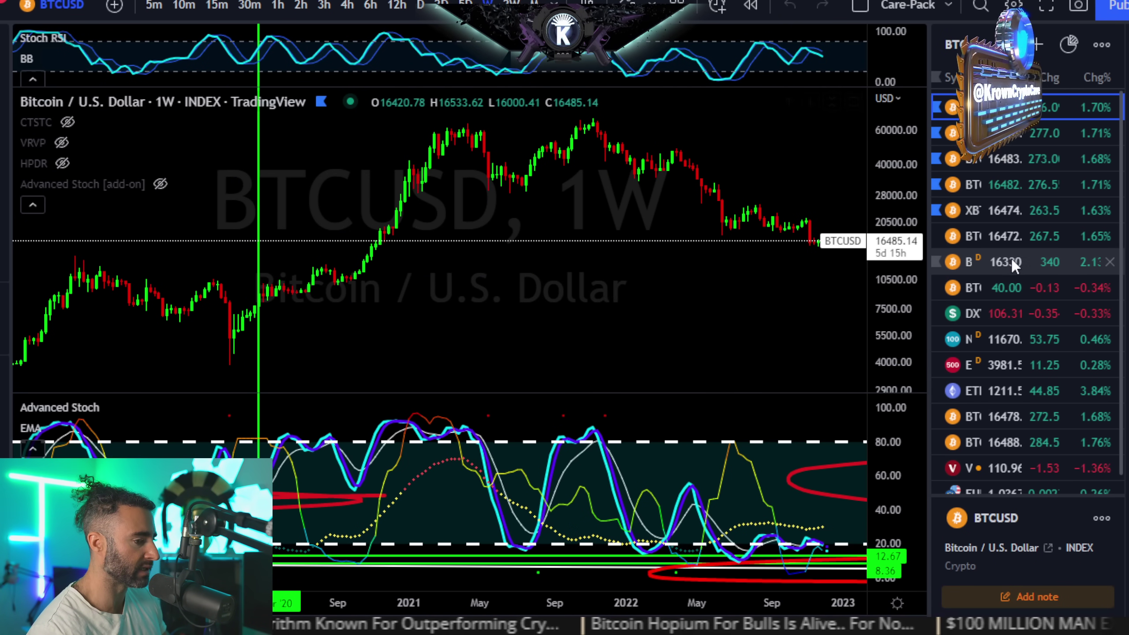
left_click(1010, 260)
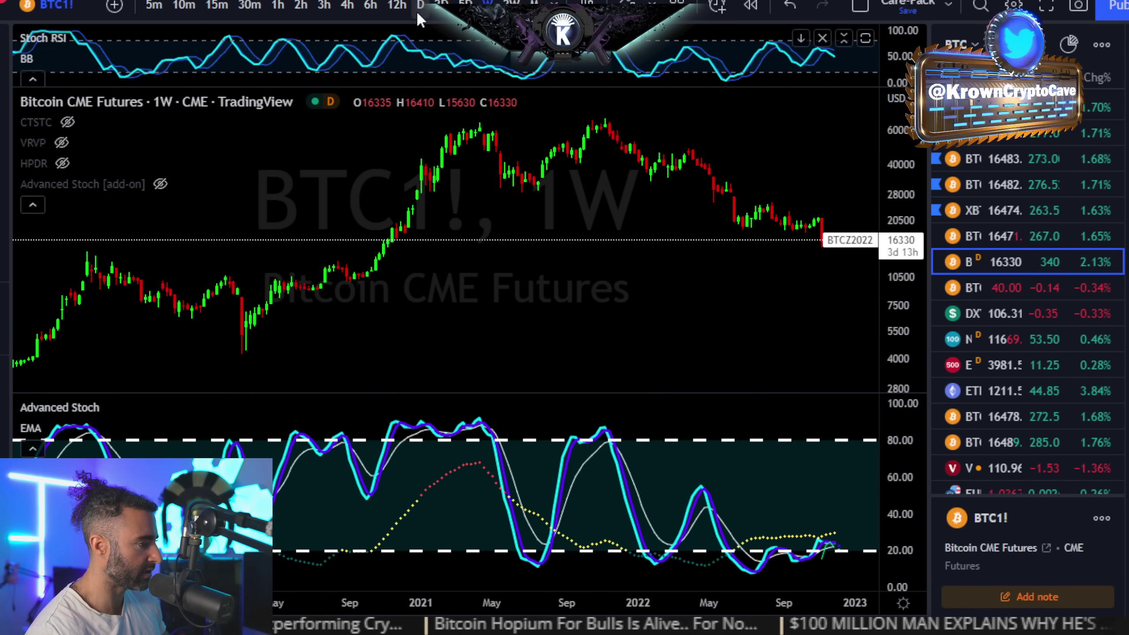
Step: Examine the BTC1! candles and Advanced Stoch crossing levels on the 12-hour, 6-hour, 4-hour and 1-hour intervals
left_click(396, 5)
left_click_drag(780, 287, 501, 429)
scroll(502, 428, "right", 5)
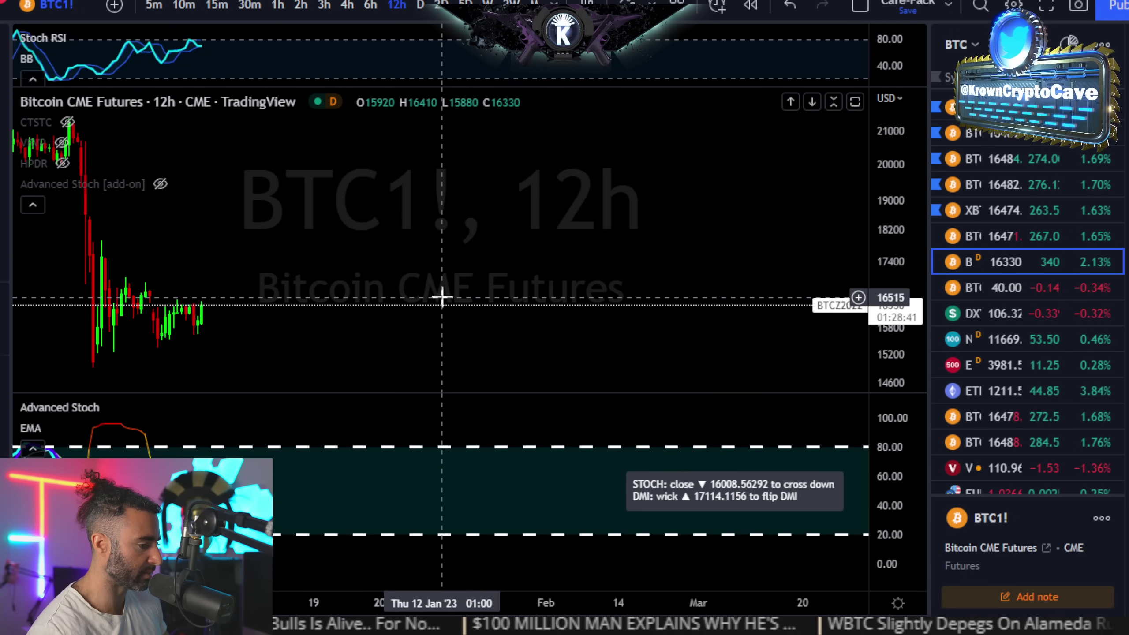
left_click(369, 6)
scroll(506, 276, "left", 3)
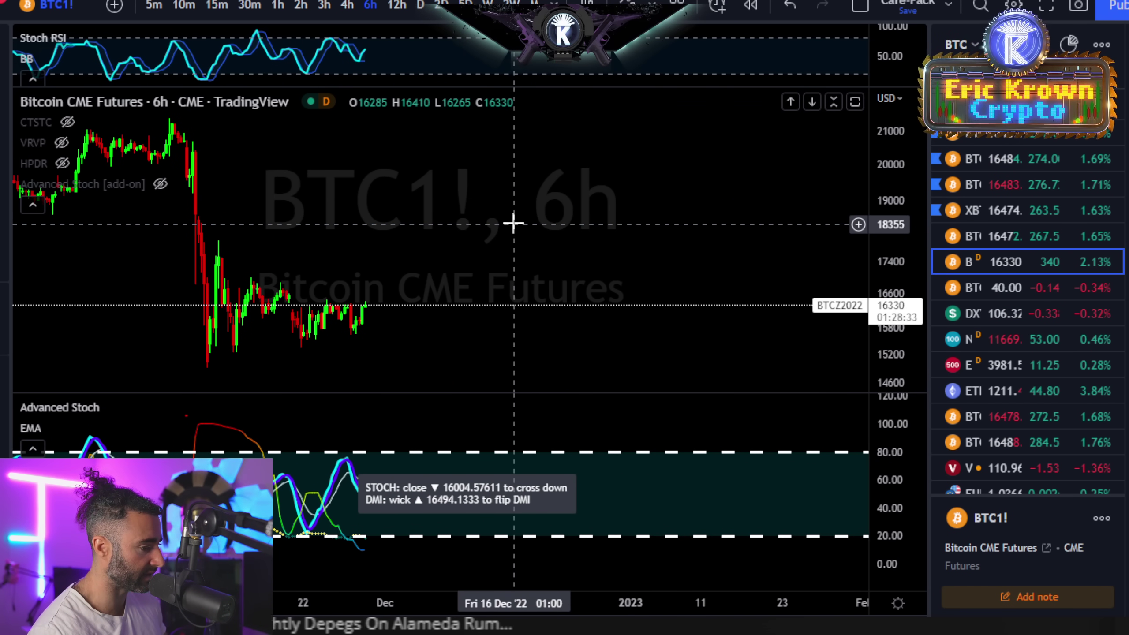
left_click_drag(440, 227, 620, 223)
scroll(587, 242, "up", 3)
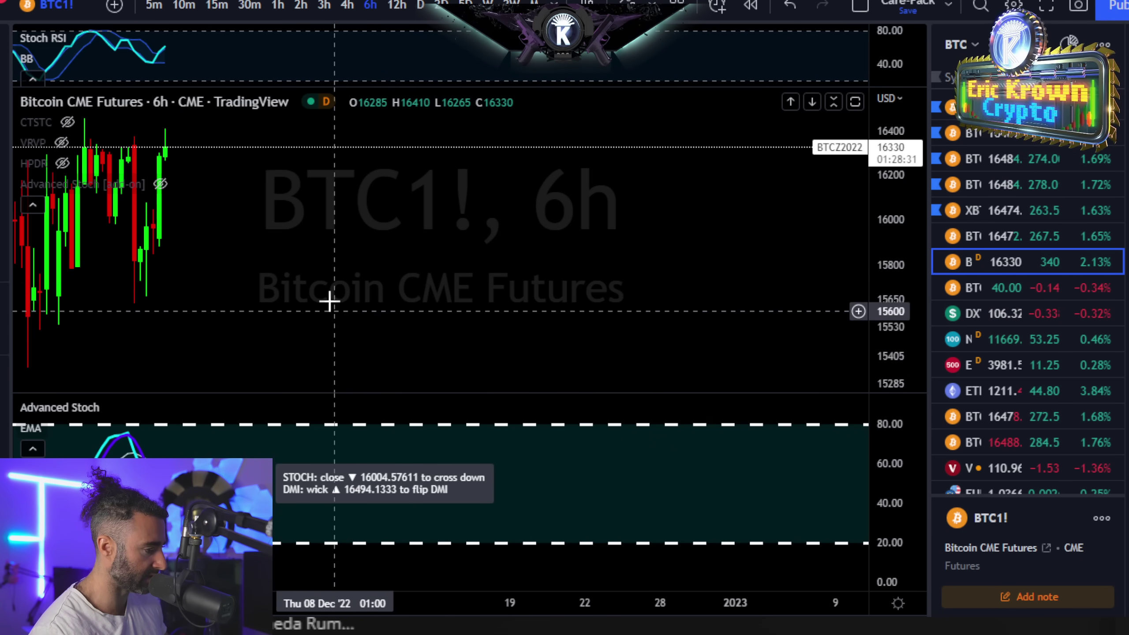
scroll(456, 235, "down", 2)
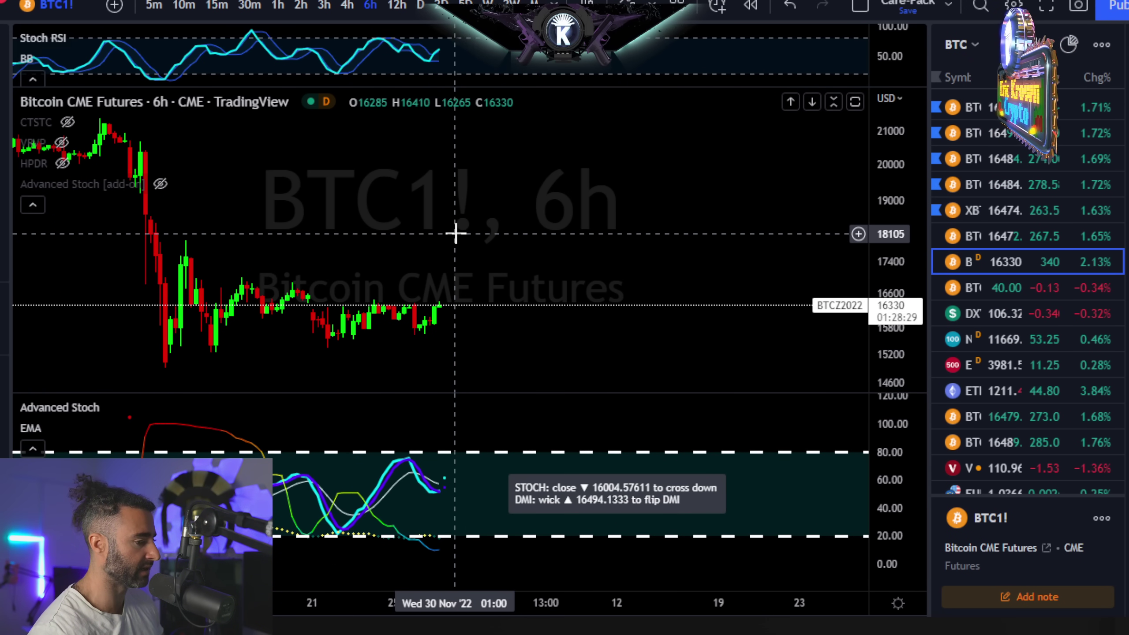
left_click(347, 5)
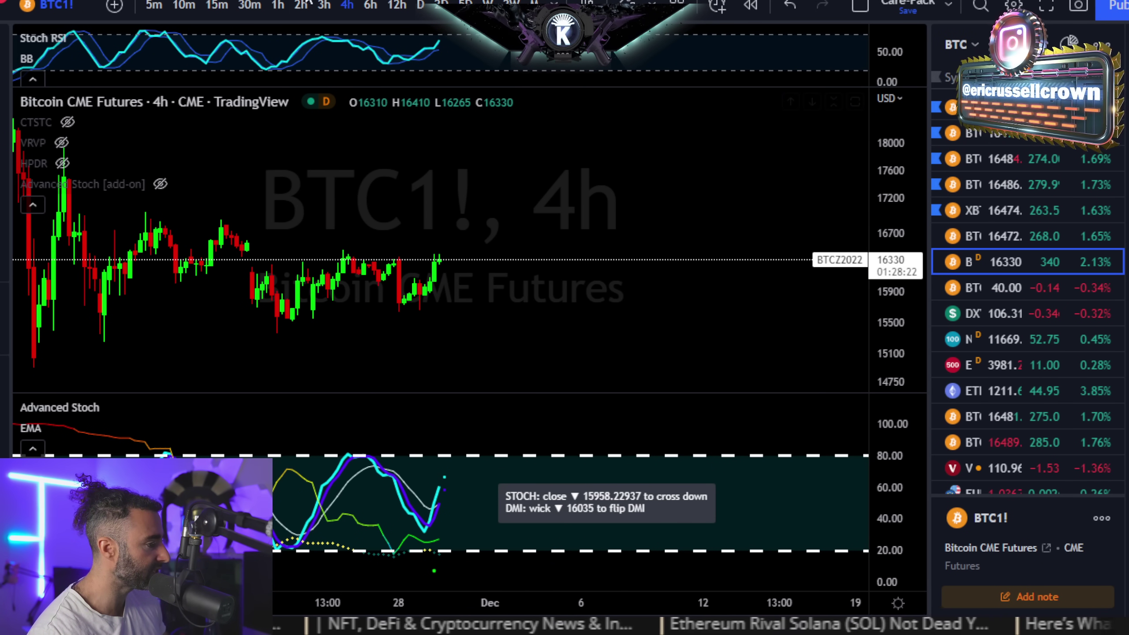
left_click(278, 6)
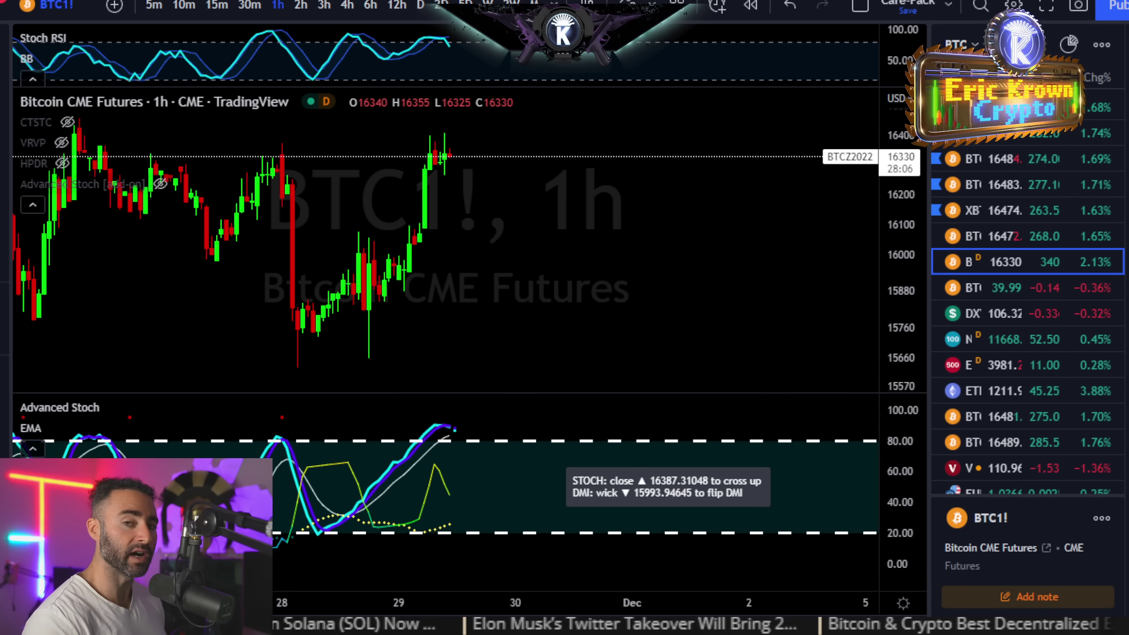
Step: Switch back to the Krown Cross X chart, set BTC1! to the 1-hour interval, and examine its candles and moving averages
key("ctrl+Tab")
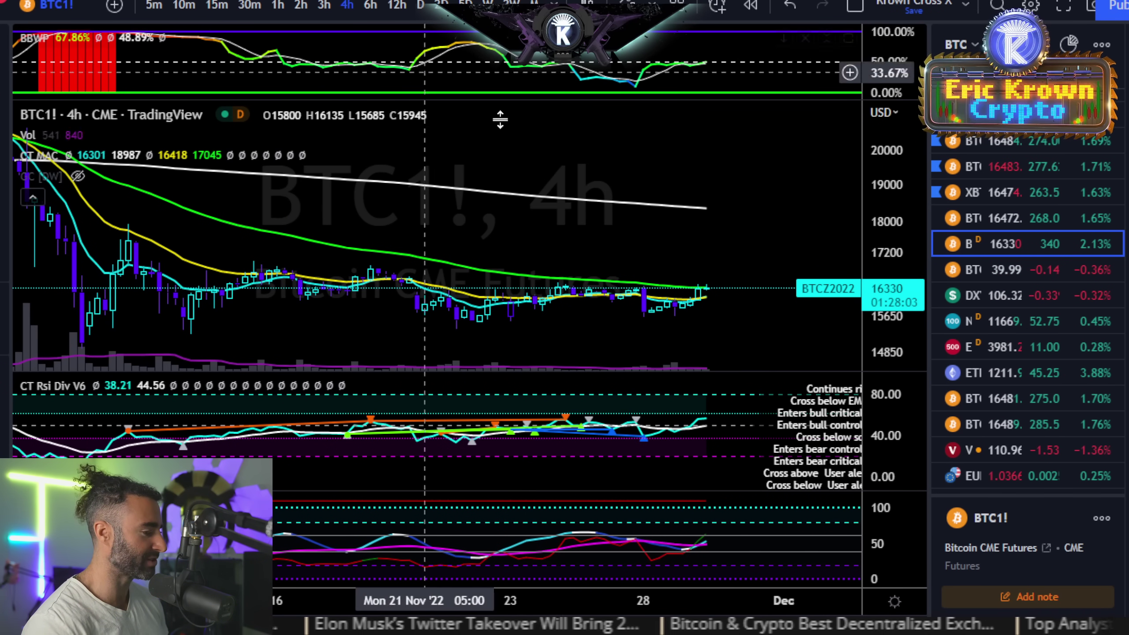
scroll(597, 312, "up", 4)
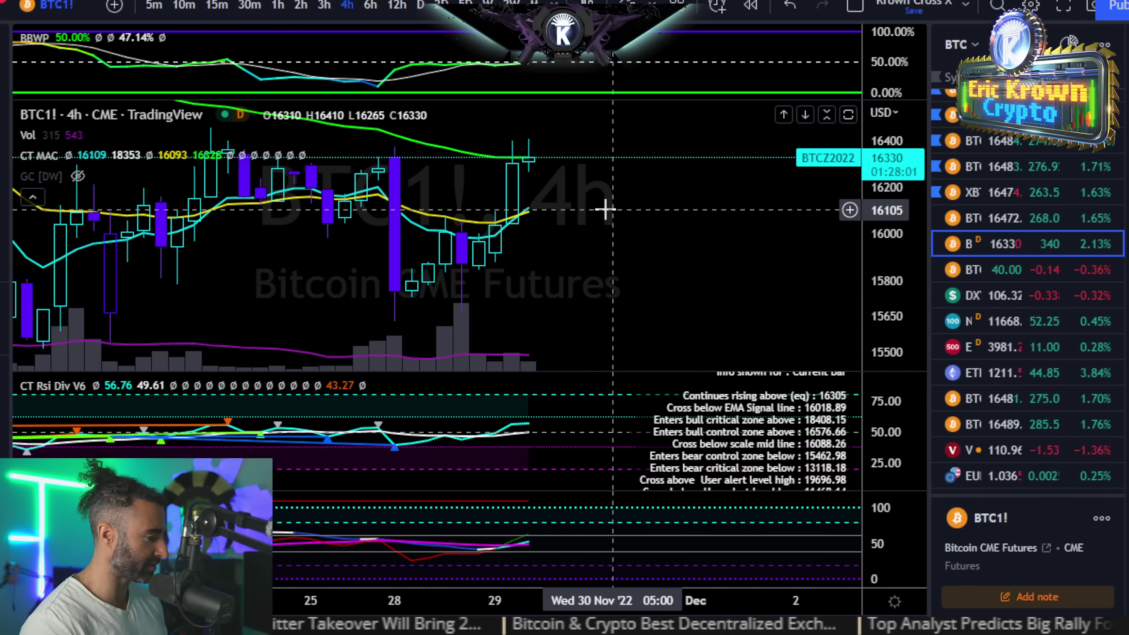
left_click(278, 5)
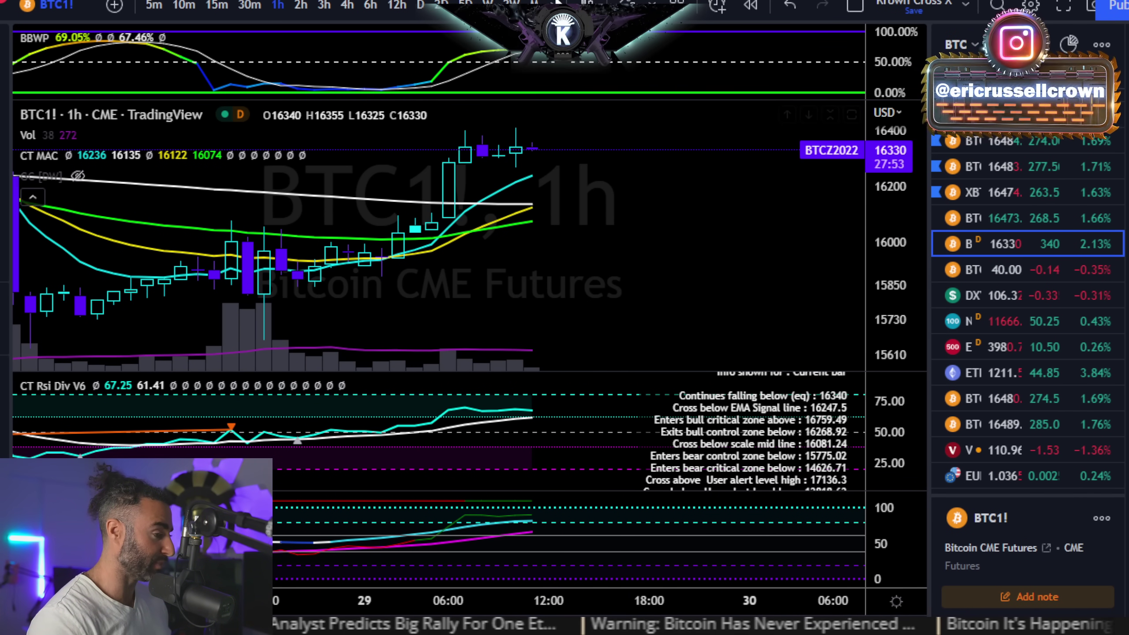
scroll(622, 169, "down", 2)
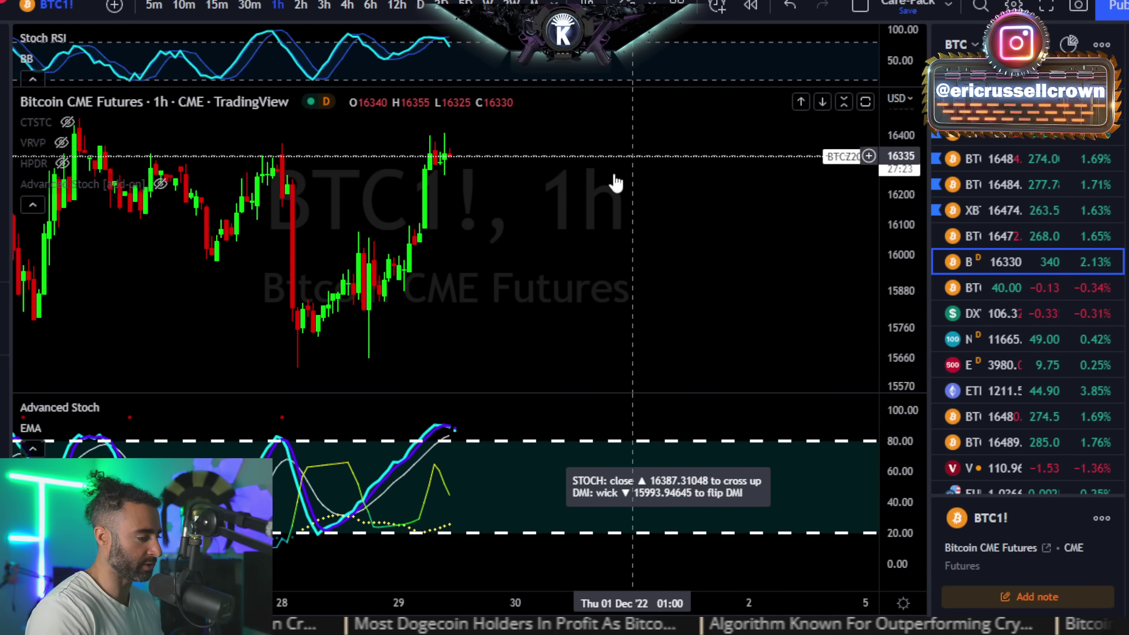
Step: Set BTC1! to the 4-hour interval on both the Care-Pack and Krown Cross X charts and examine the recent price action
left_click(346, 5)
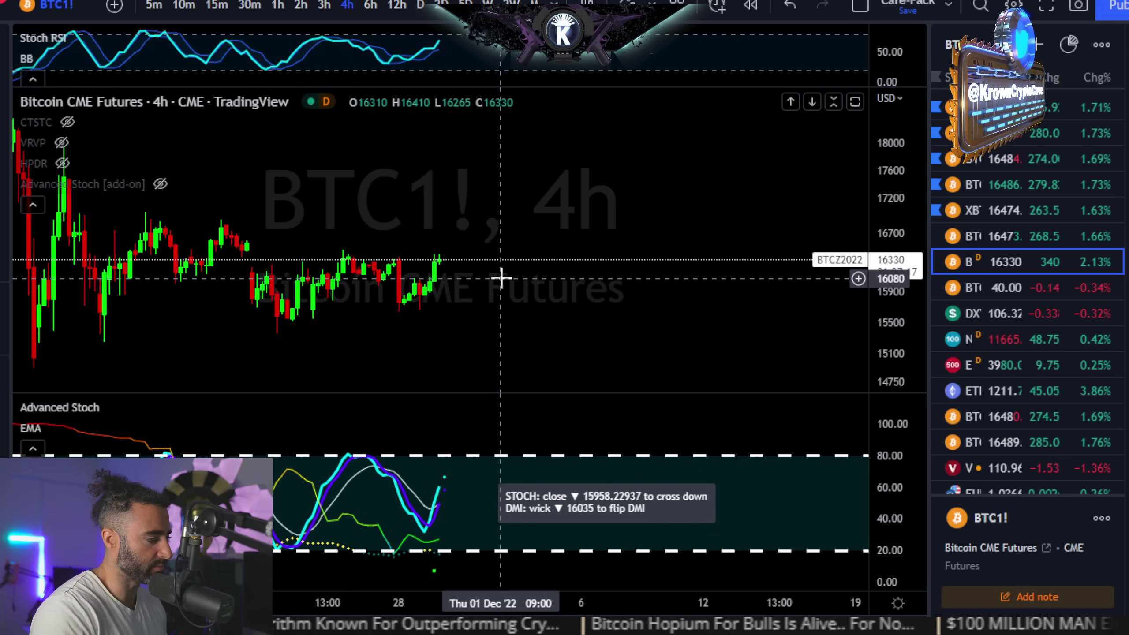
key("ctrl+Tab")
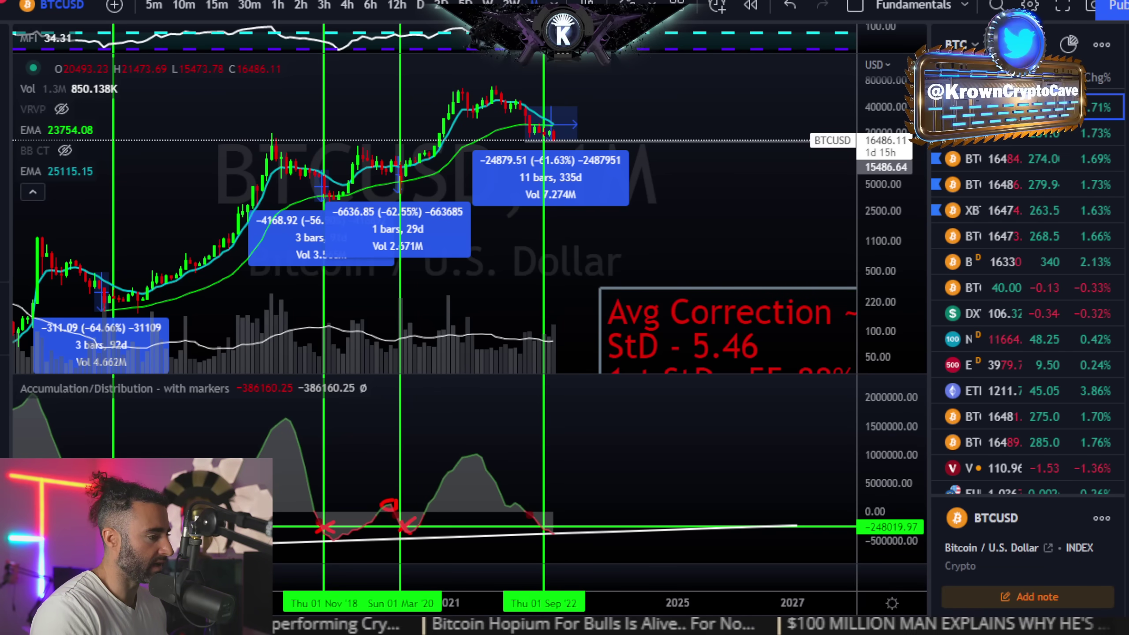
key("ctrl+Tab")
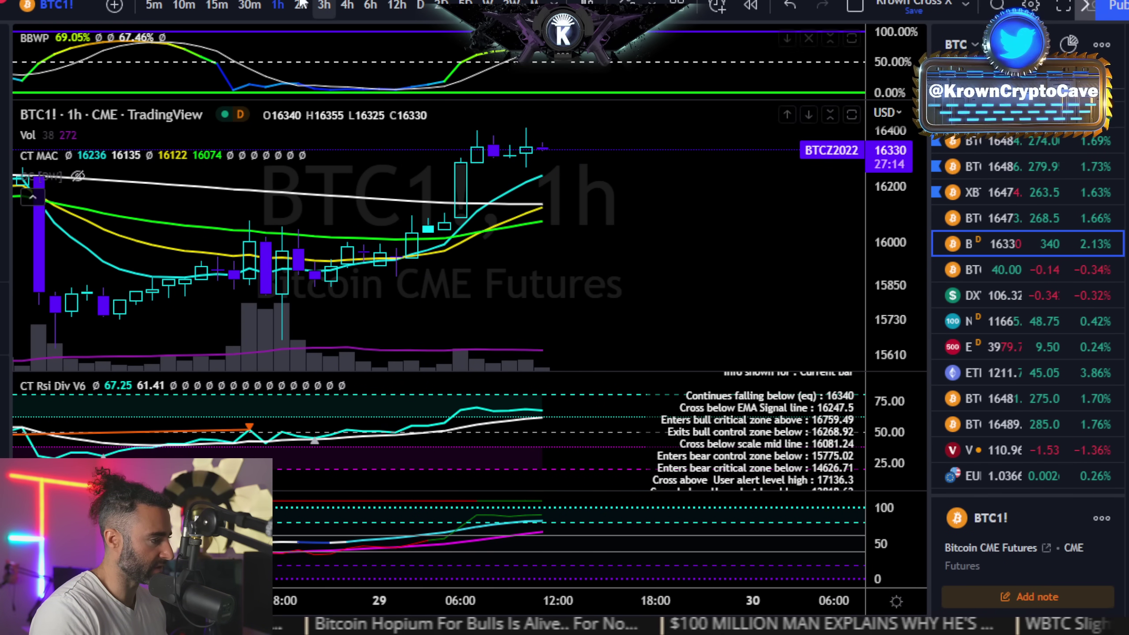
left_click(347, 4)
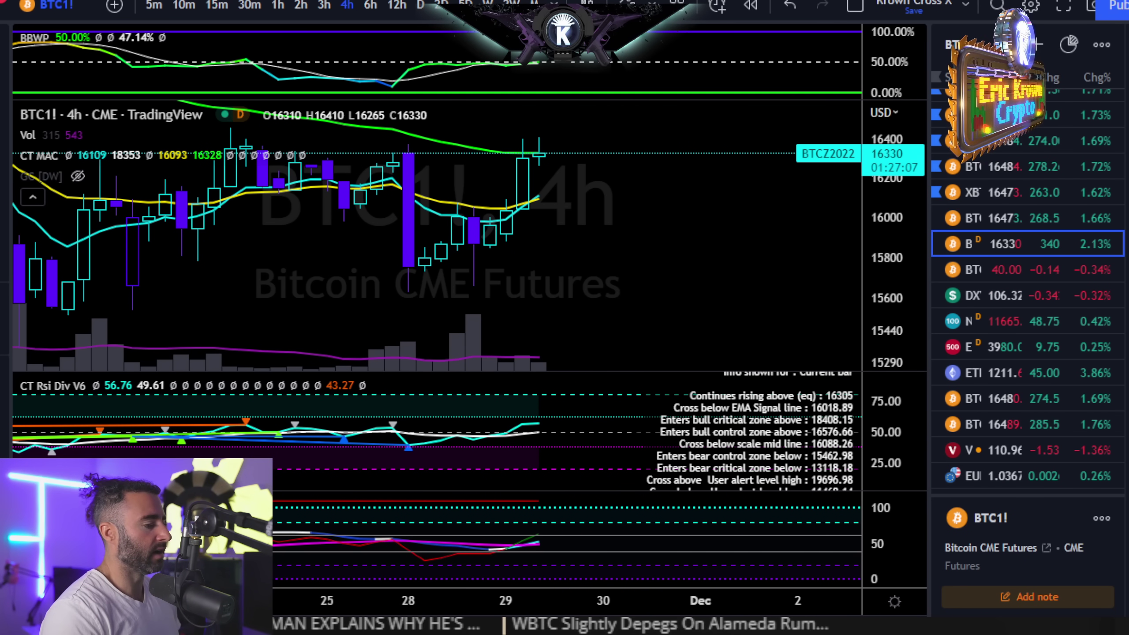
scroll(595, 221, "down", 4)
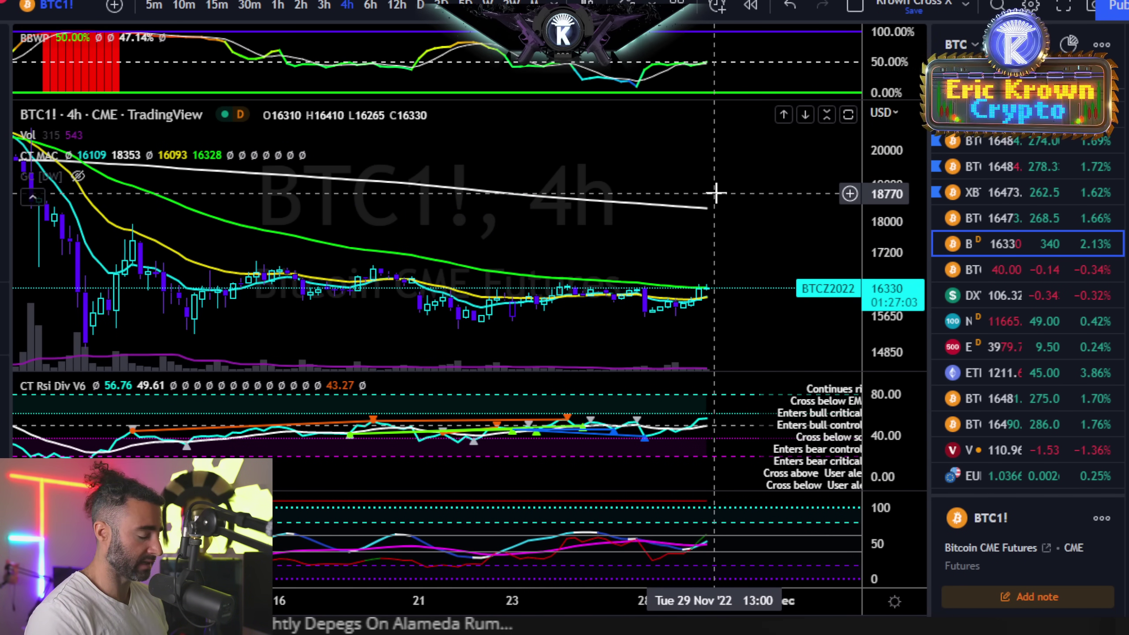
scroll(717, 193, "up", 1)
scroll(727, 316, "down", 2)
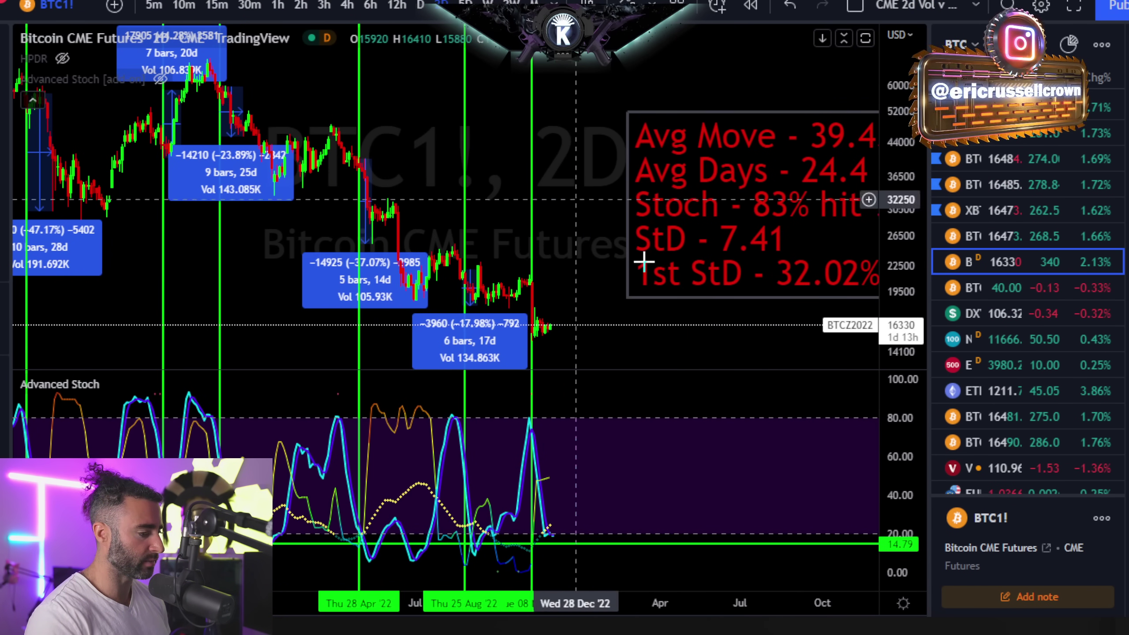
Step: Examine the 2-day BTC1! candles around and after the 08 Nov '22 vertical marker on the CME 2d Vol chart
left_click_drag(605, 272, 429, 262)
scroll(429, 263, "up", 3)
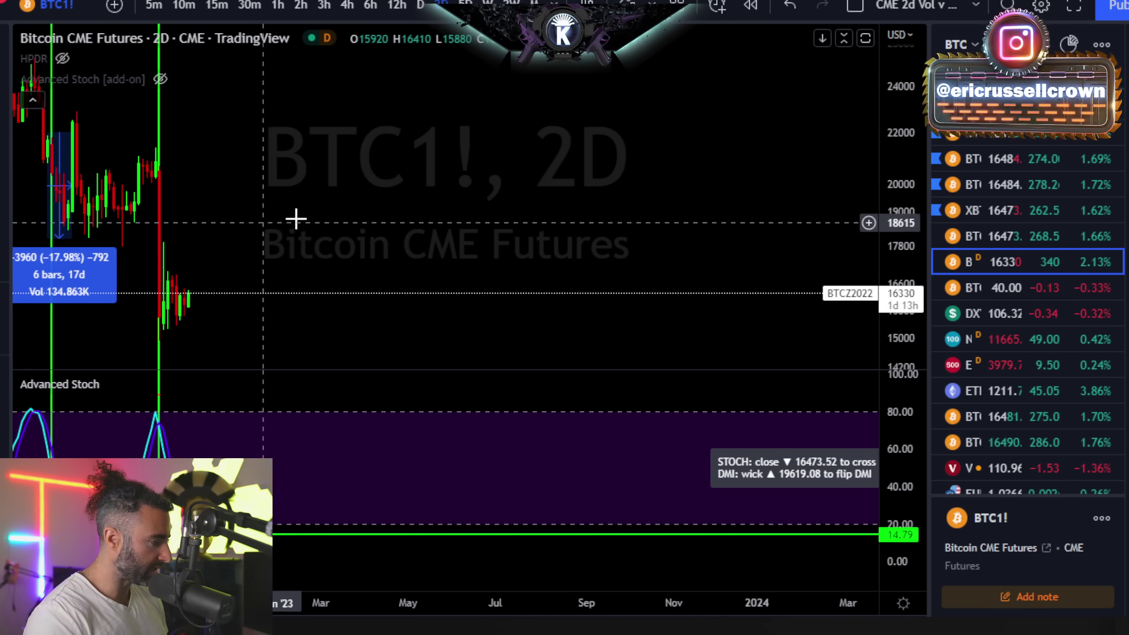
scroll(296, 218, "up", 2)
left_click_drag(296, 219, 460, 320)
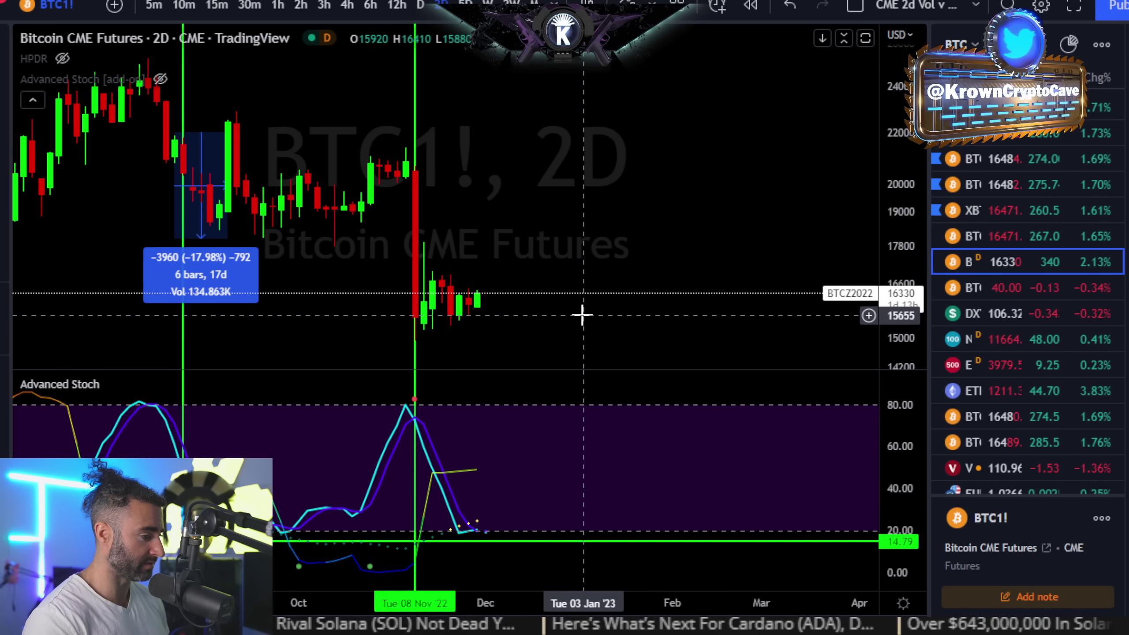
Step: Examine the latest Advanced Stoch curves near the 20 level in a maximized pane, then restore the price chart with its statistics note
left_click_drag(637, 187, 487, 462)
double_click(487, 461)
scroll(494, 456, "down", 2)
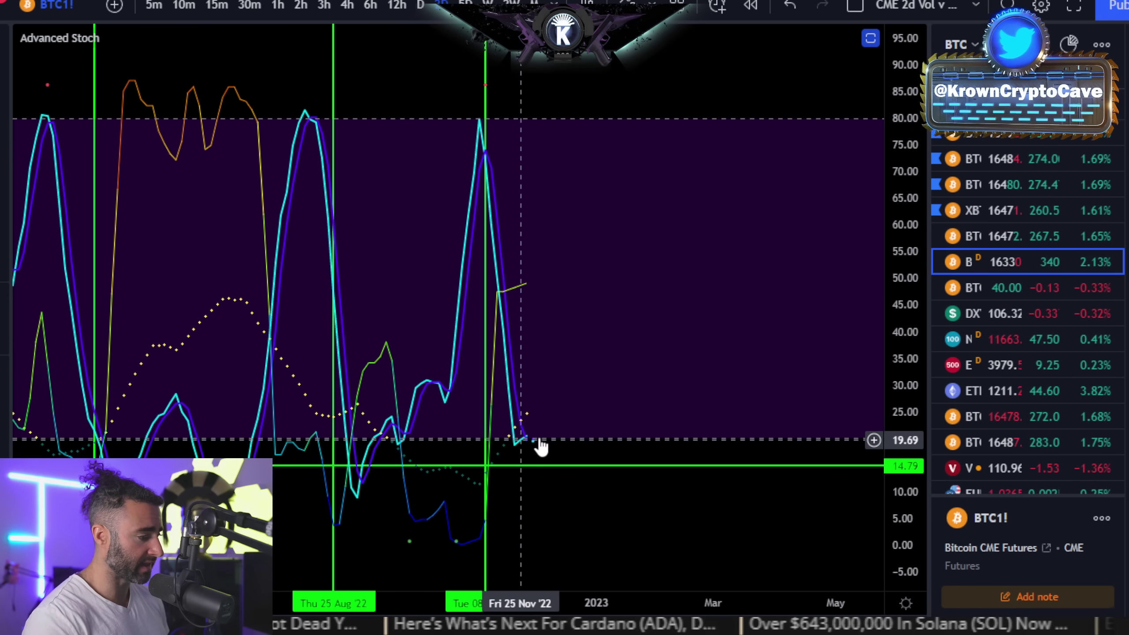
left_click_drag(678, 359, 373, 348)
scroll(471, 472, "down", 2)
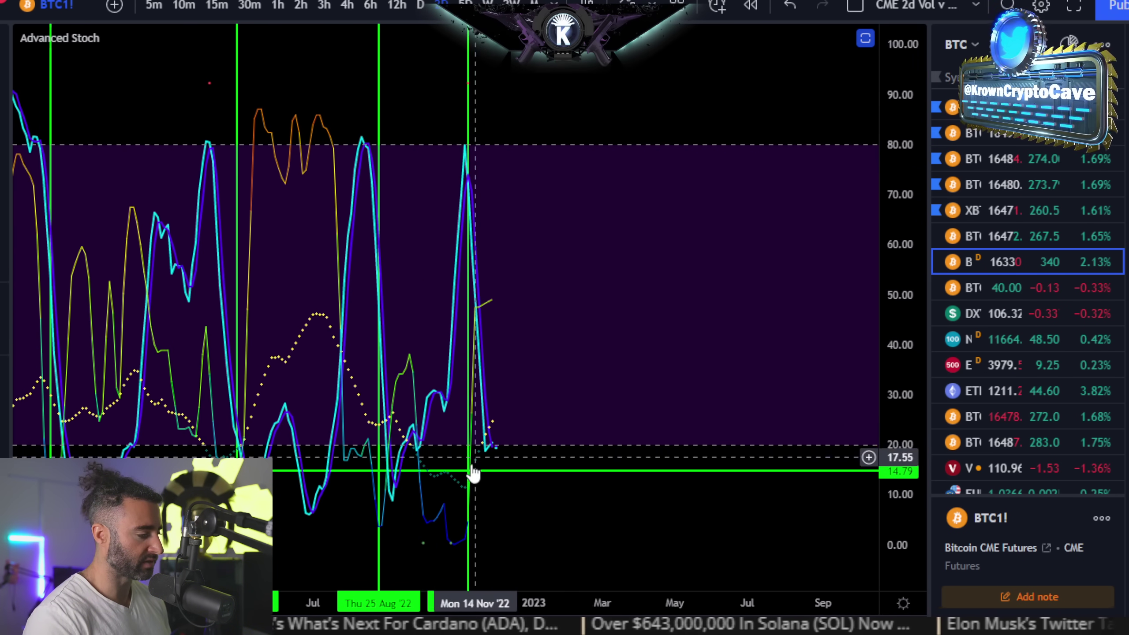
left_click_drag(664, 376, 443, 338)
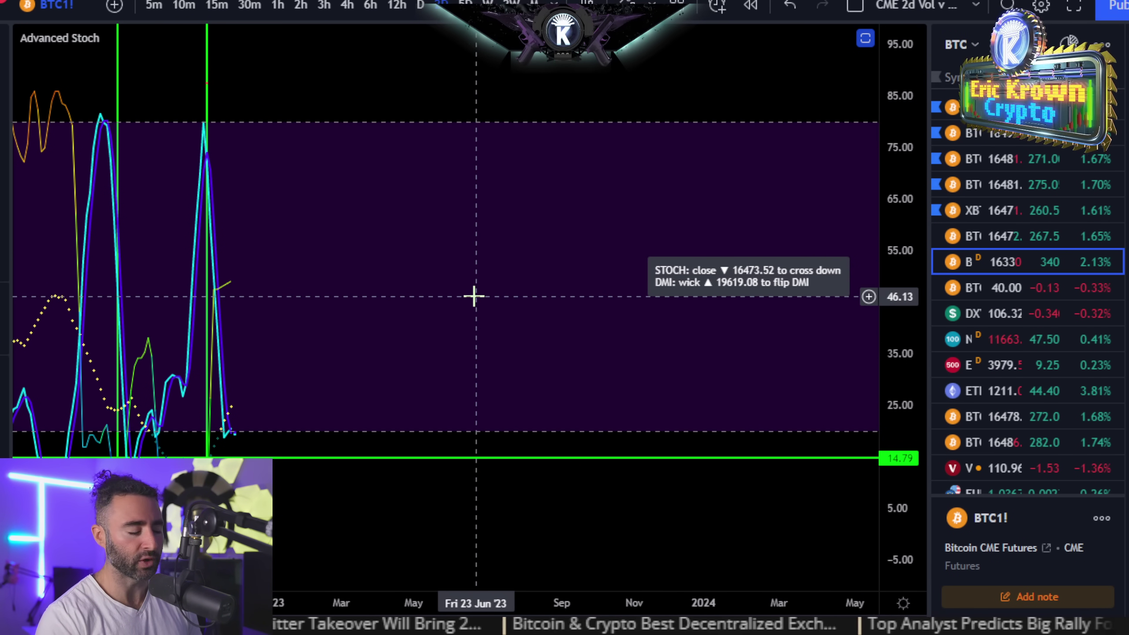
double_click(442, 220)
left_click_drag(332, 232, 468, 374)
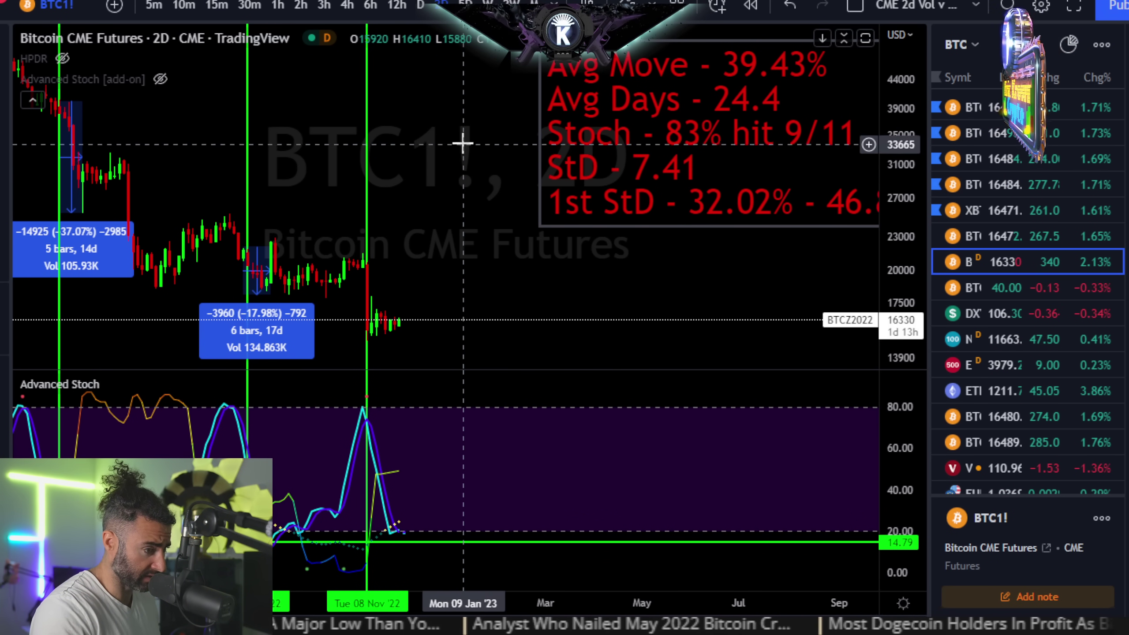
Step: Switch to the 2-day BTCUSD Vol Vs Stoch chart and examine its measured moves and average-move statistics note
key("ctrl+Tab")
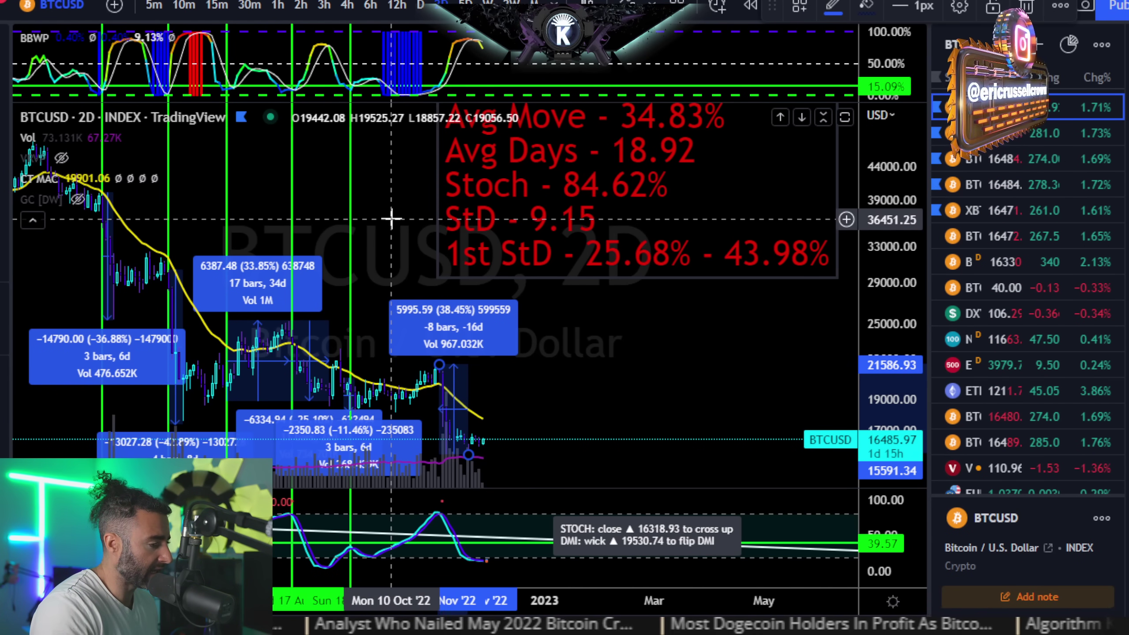
scroll(474, 263, "up", 5)
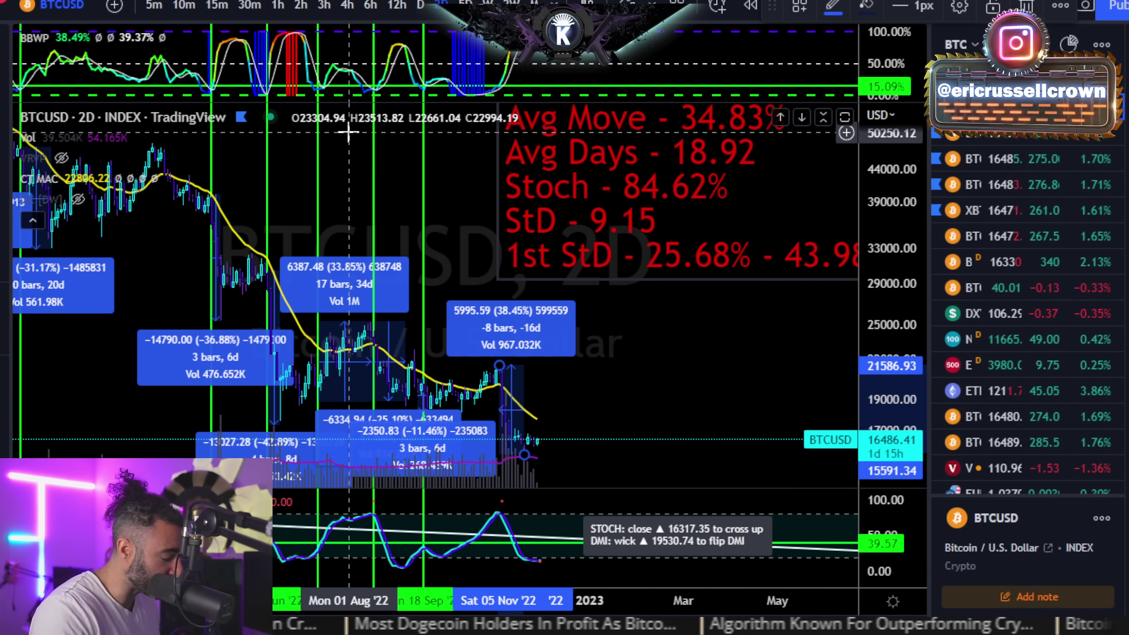
scroll(346, 191, "down", 1)
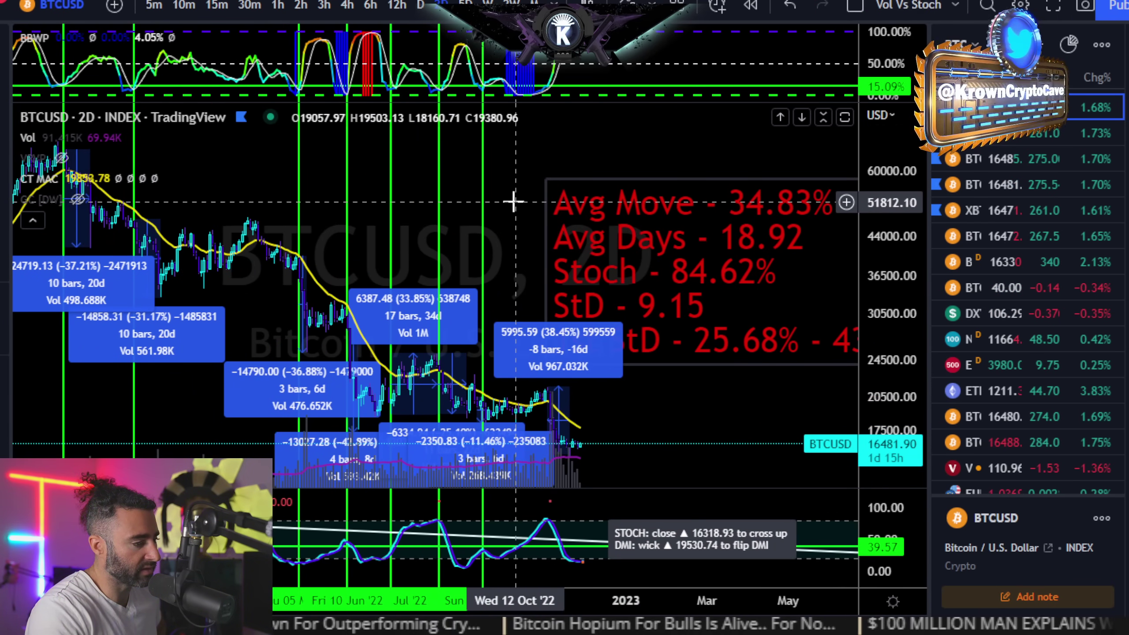
left_click_drag(514, 197, 395, 203)
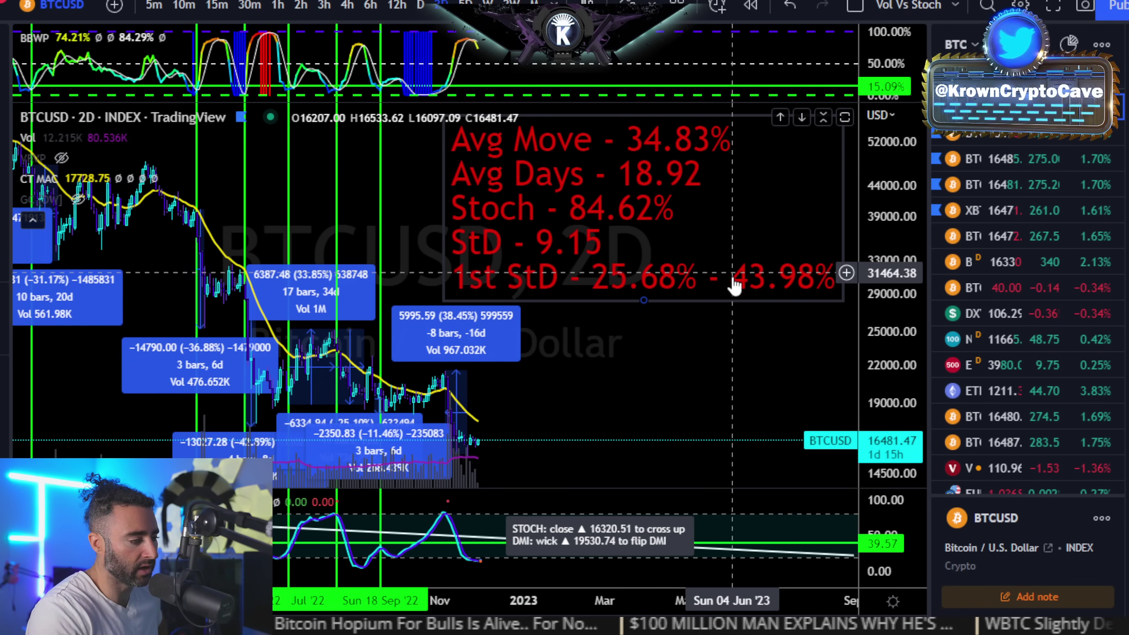
scroll(753, 291, "down", 2)
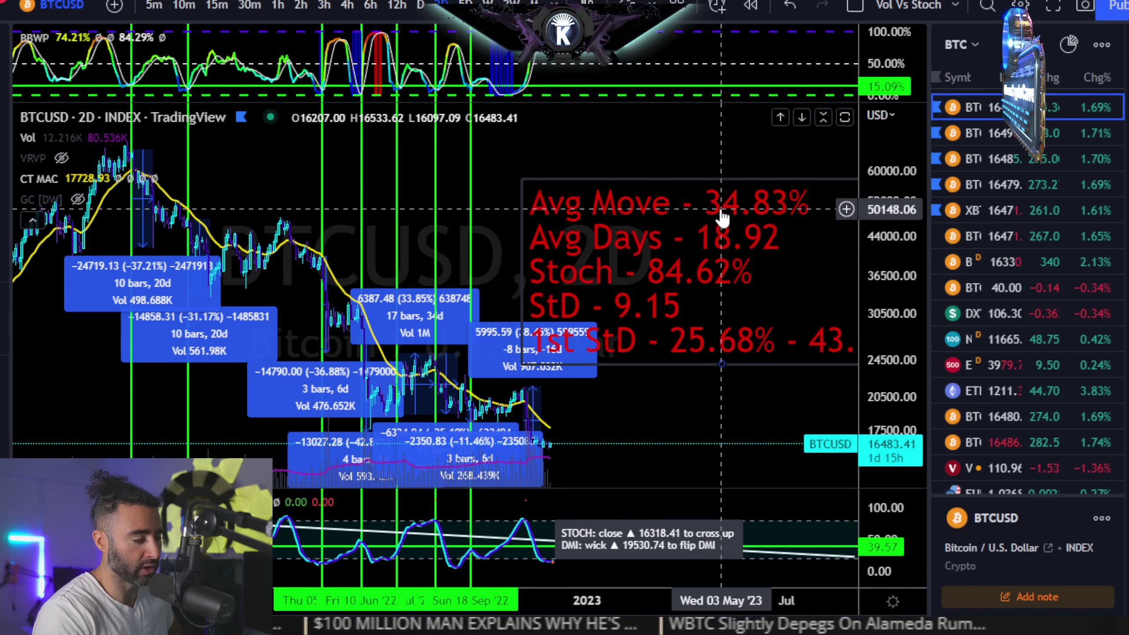
left_click_drag(750, 409, 612, 308)
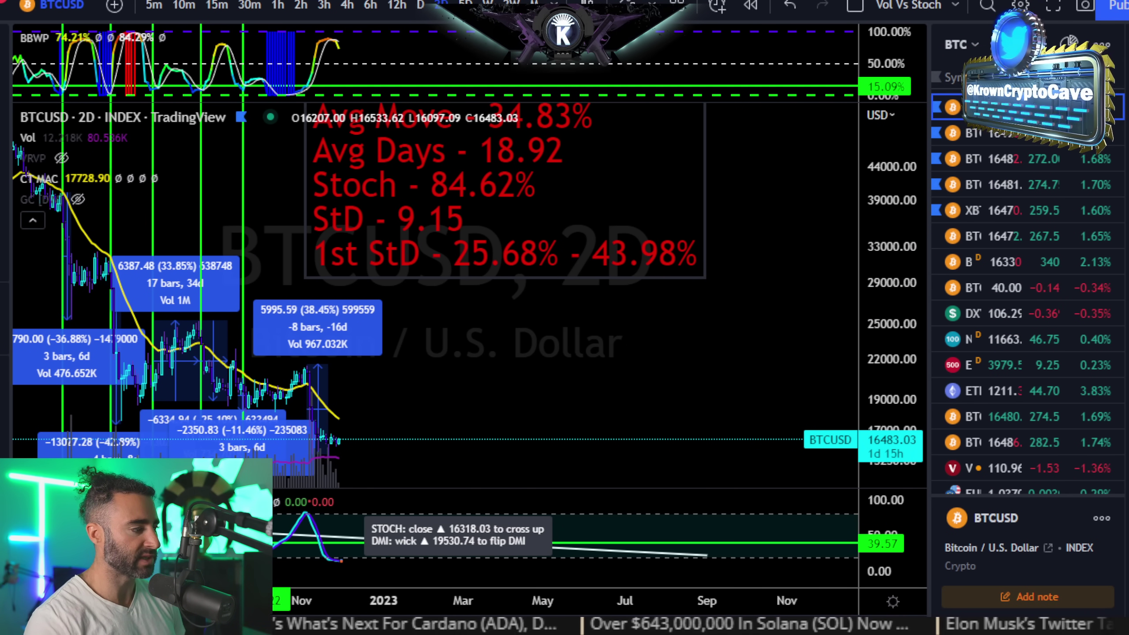
Step: Return to the 4-hour BTC1! Krown Cross X chart and examine recent candles against the moving averages, BBWP and RSI
key("ctrl+Tab")
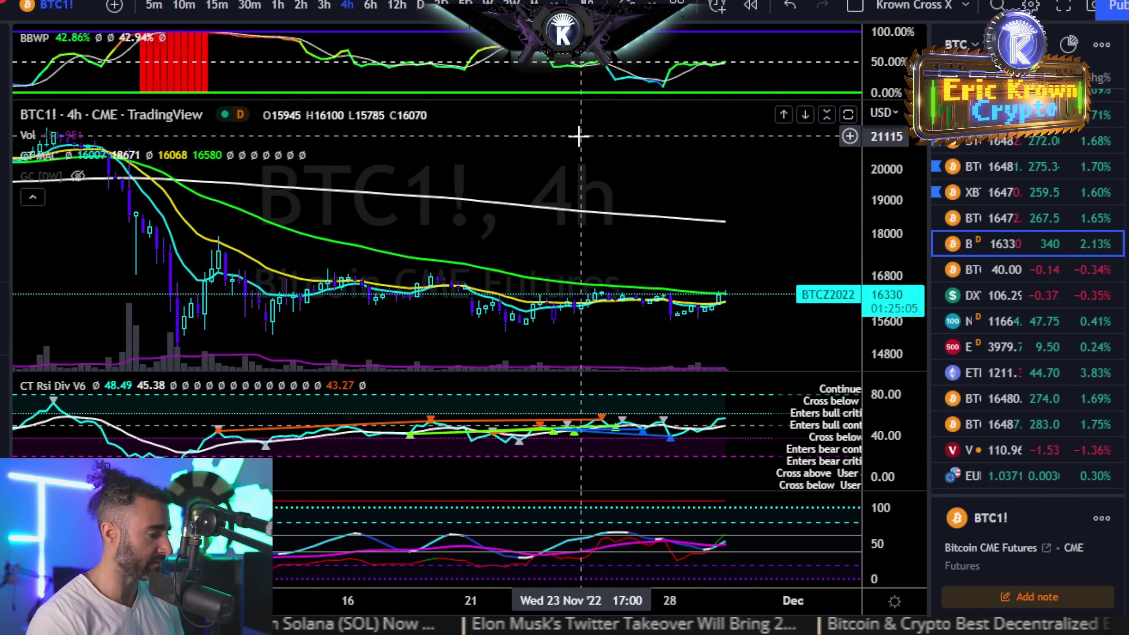
scroll(566, 248, "up", 3)
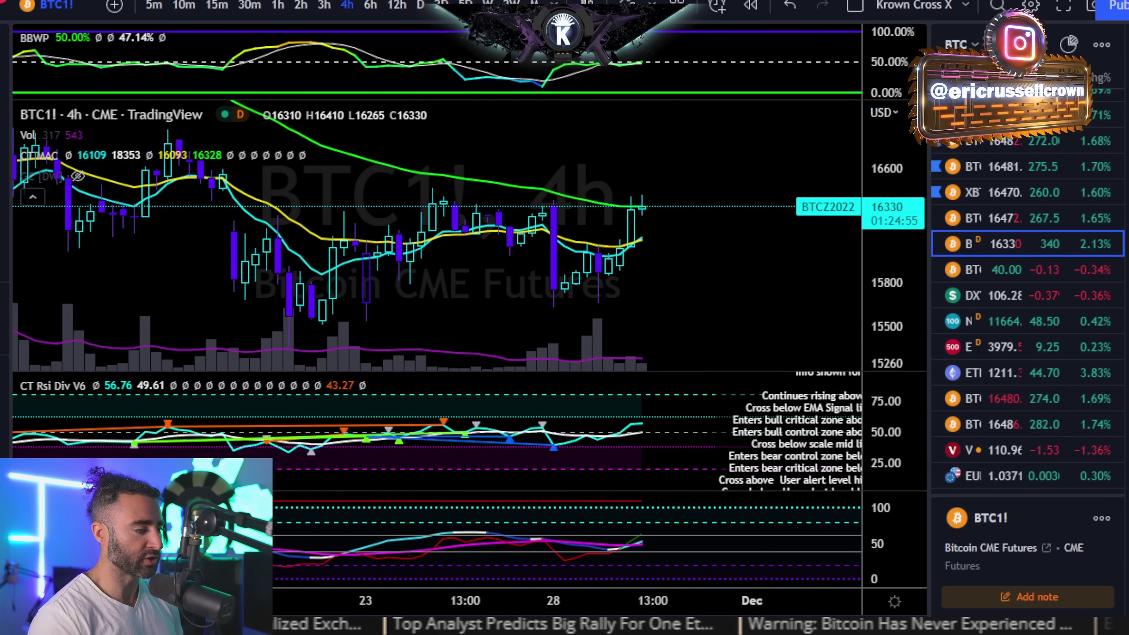
scroll(711, 295, "down", 5)
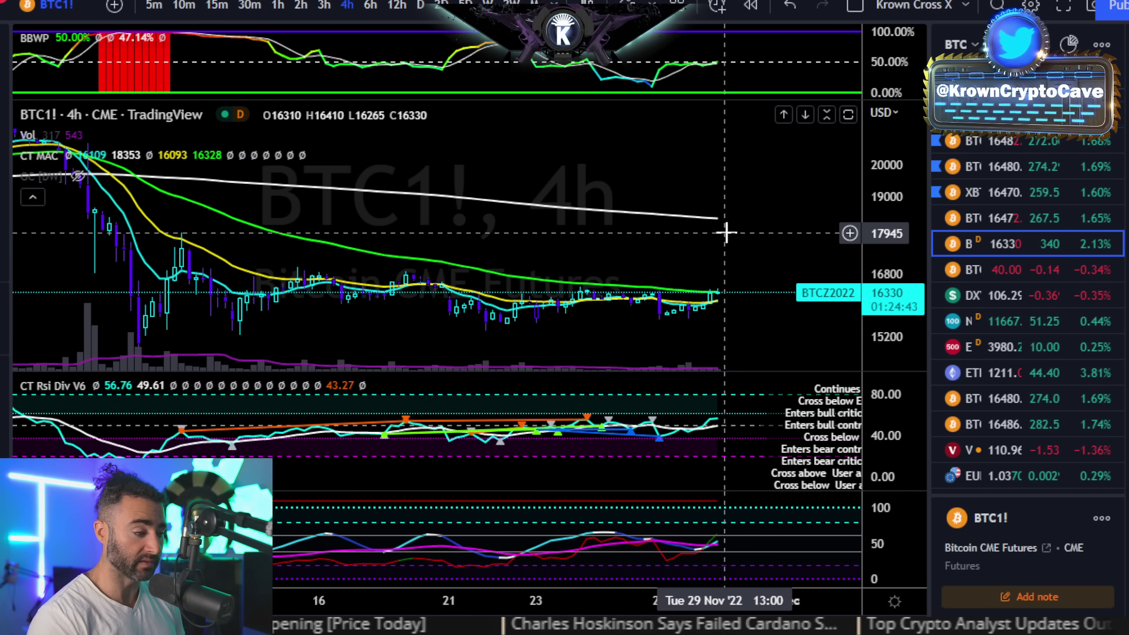
scroll(734, 242, "down", 2)
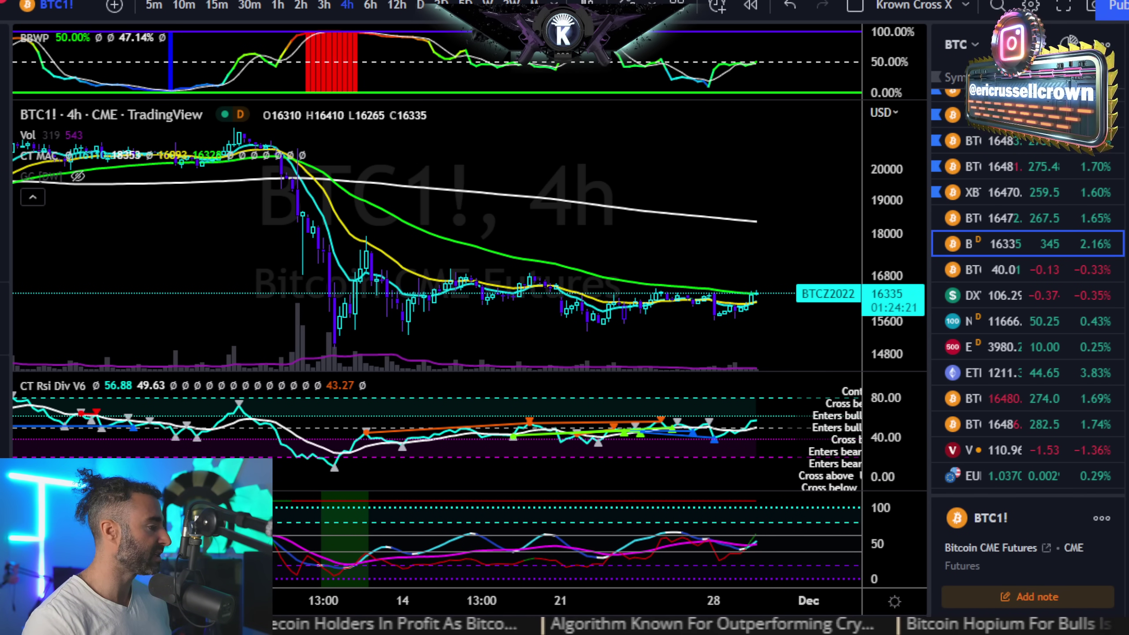
Step: Switch to the crypto dashboard website and open the Cryptos Overview page
key("alt+Tab")
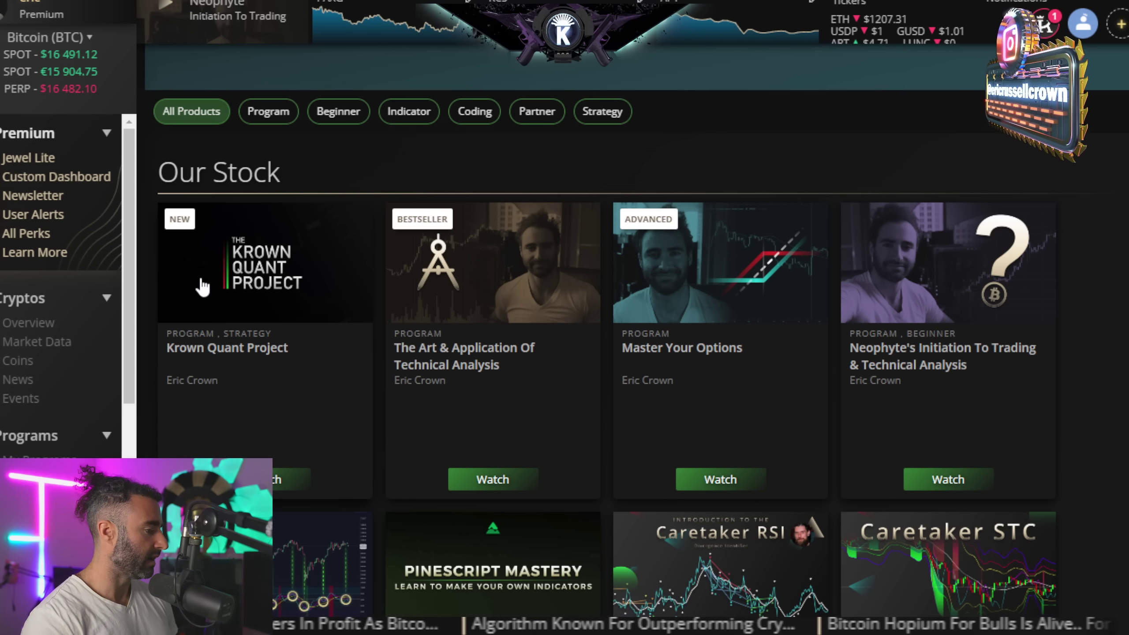
left_click(54, 328)
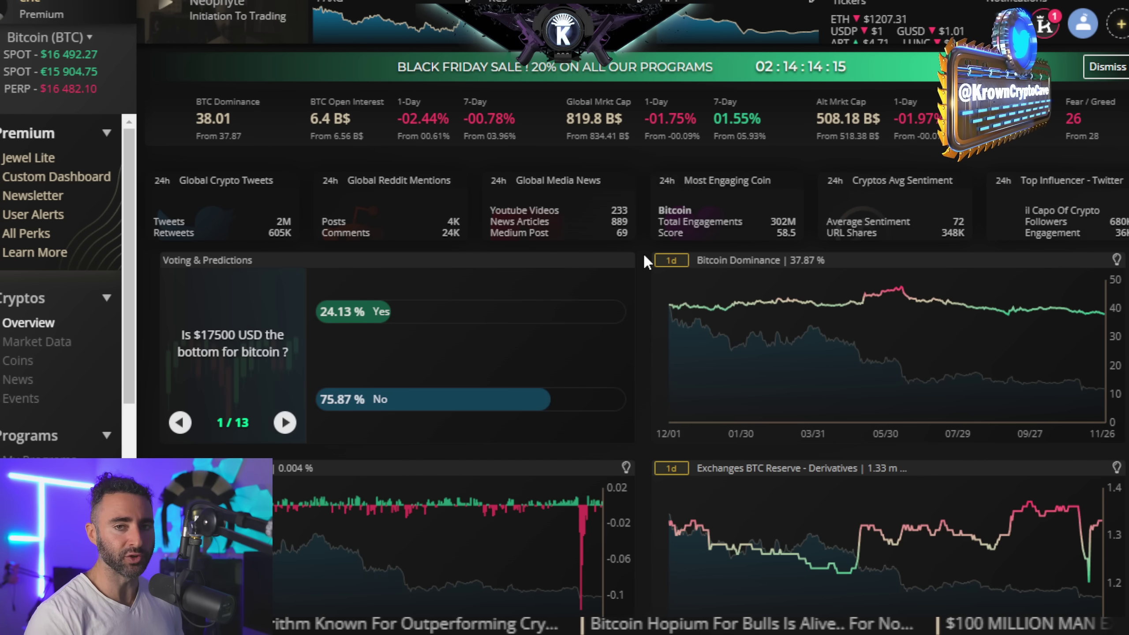